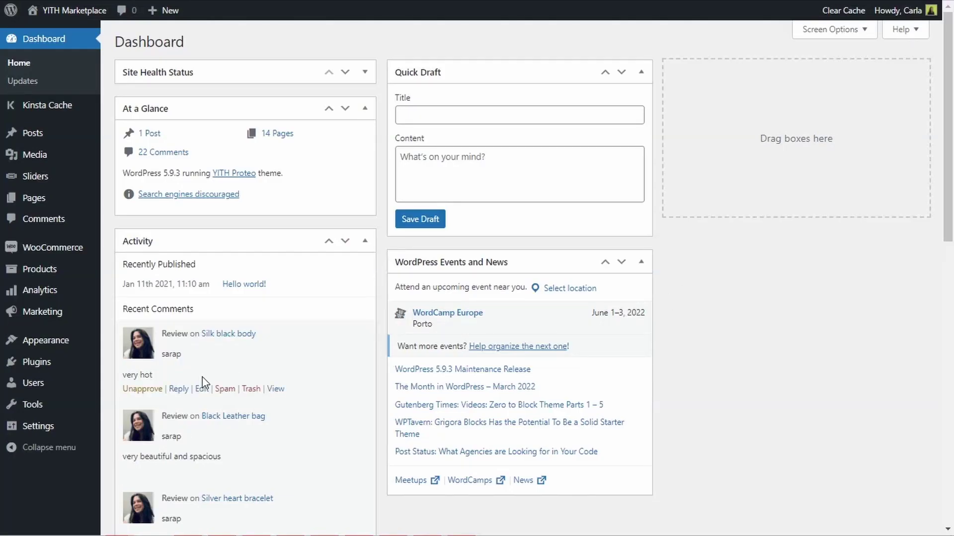
Find the installed plugin matching "Pre-Order" and activate YITH Pre-Order for WooCommerce Premium
click(74, 365)
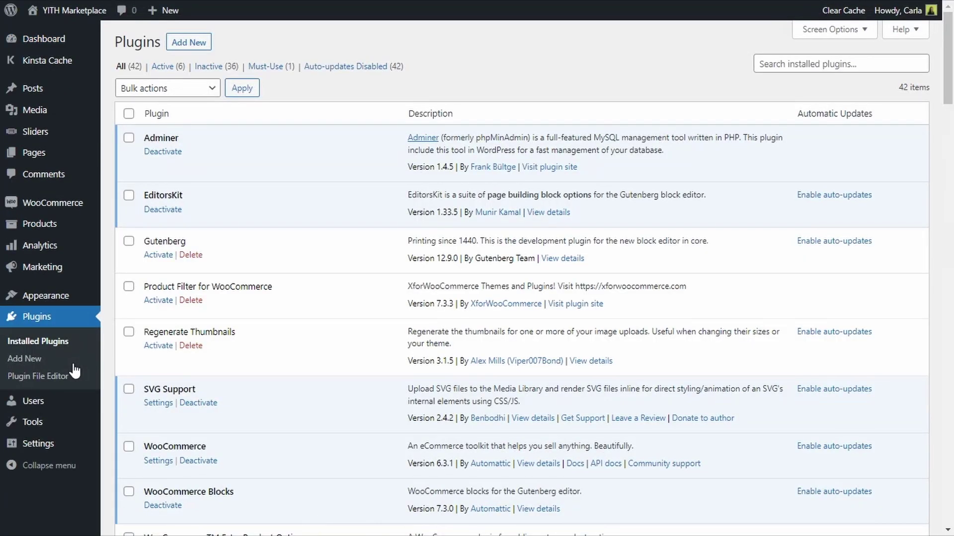
click(788, 65)
text(Pre-Order)
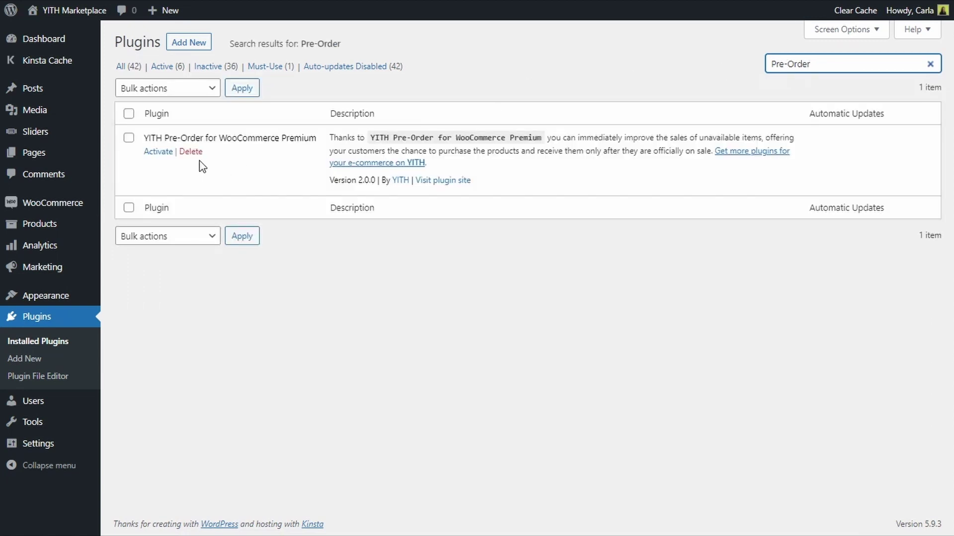
click(158, 151)
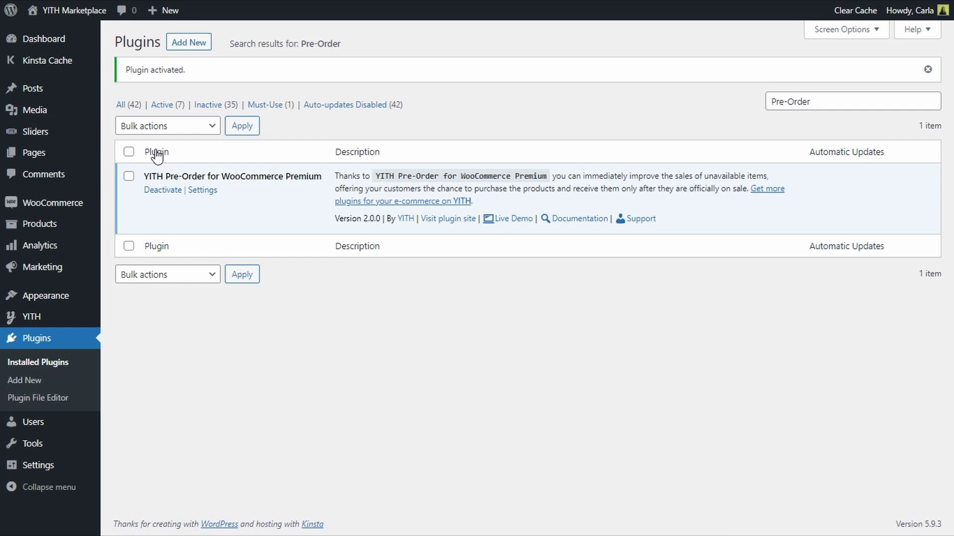
In the Pre-Order plugin's general options, enable automatic pre-order mode for out of stock products
mouse_move(85, 320)
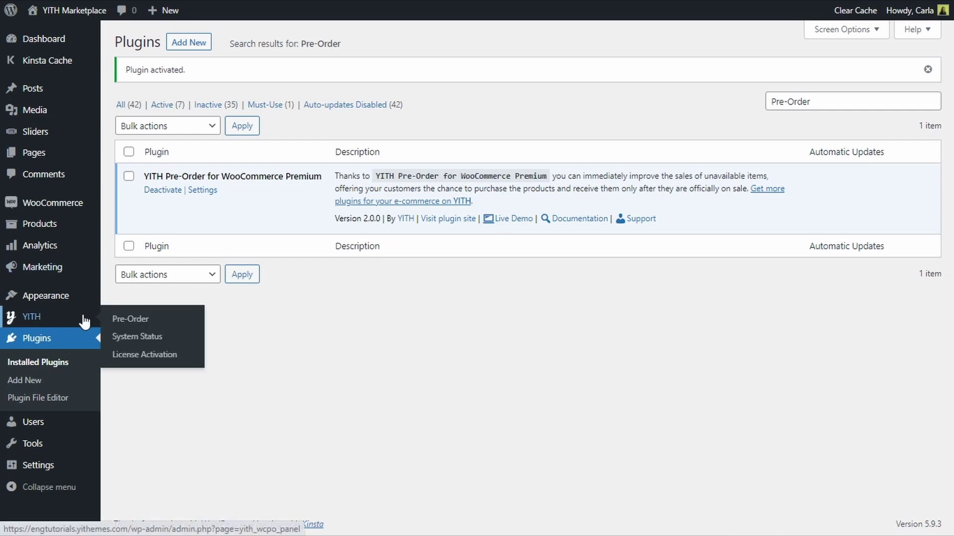
click(138, 323)
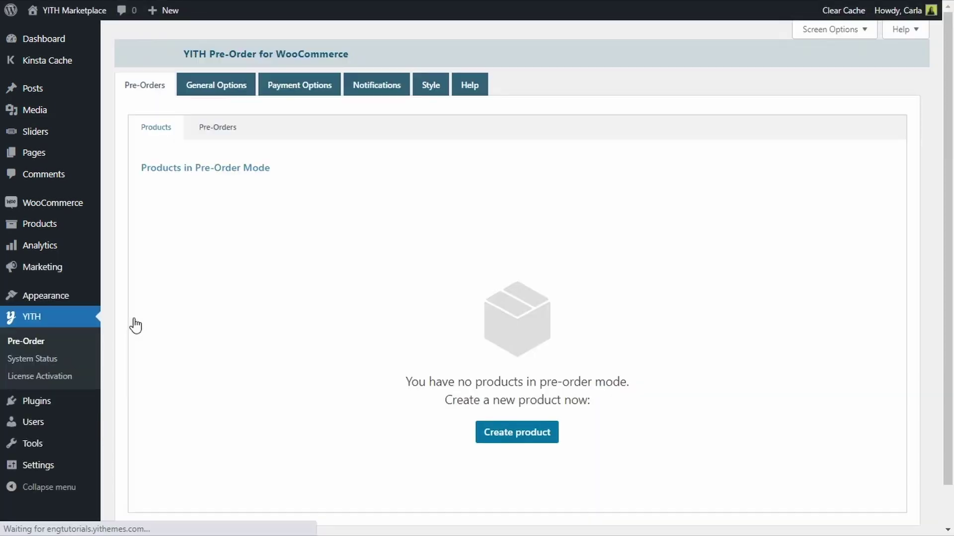
click(230, 88)
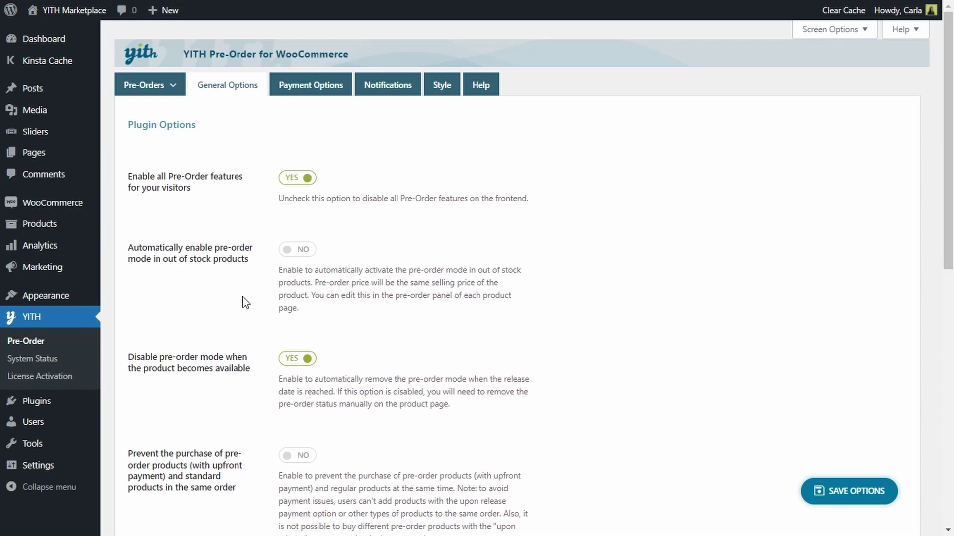
click(290, 250)
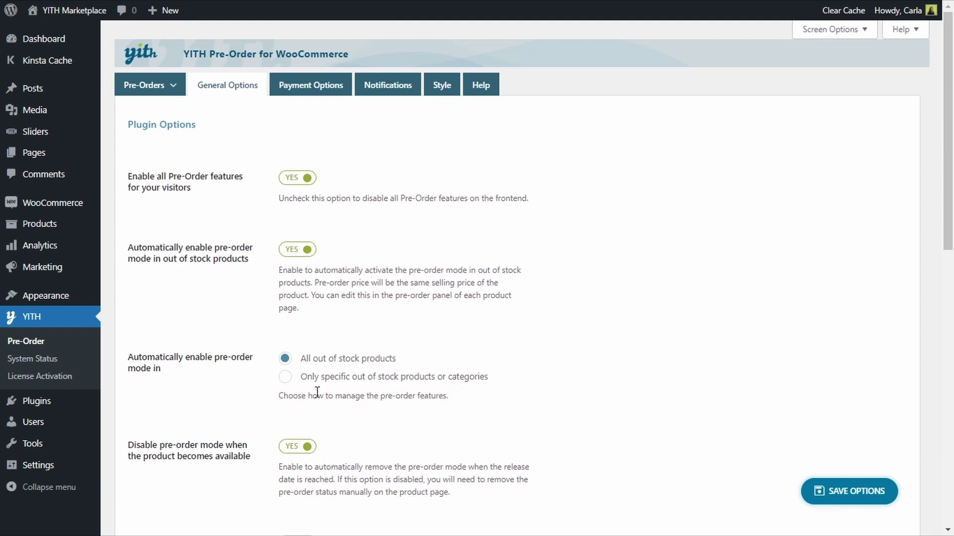
Try limiting automatic pre-order mode to specific out of stock products or categories, searching products for "shirt" and categories for "woman"
click(283, 382)
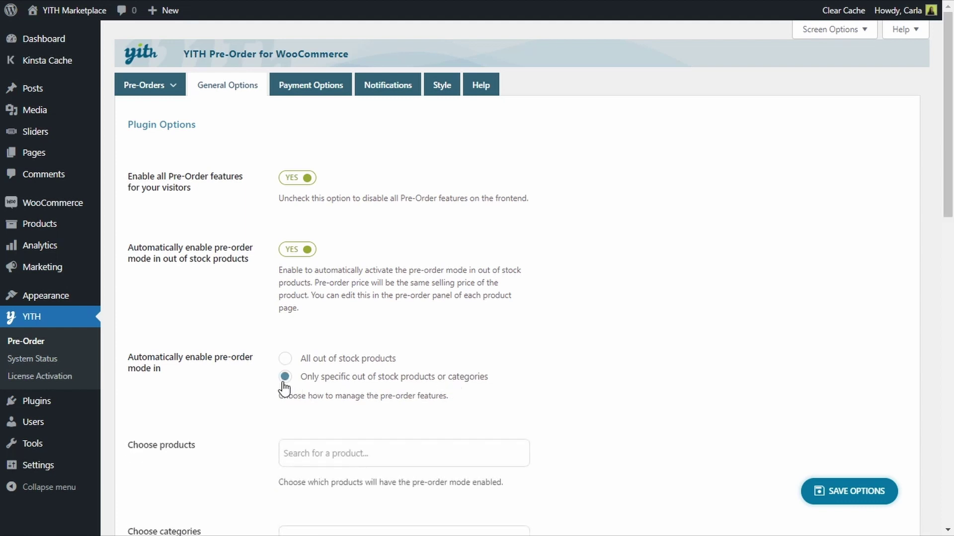
scroll(284, 388, down, 2)
scroll(284, 389, down, 1)
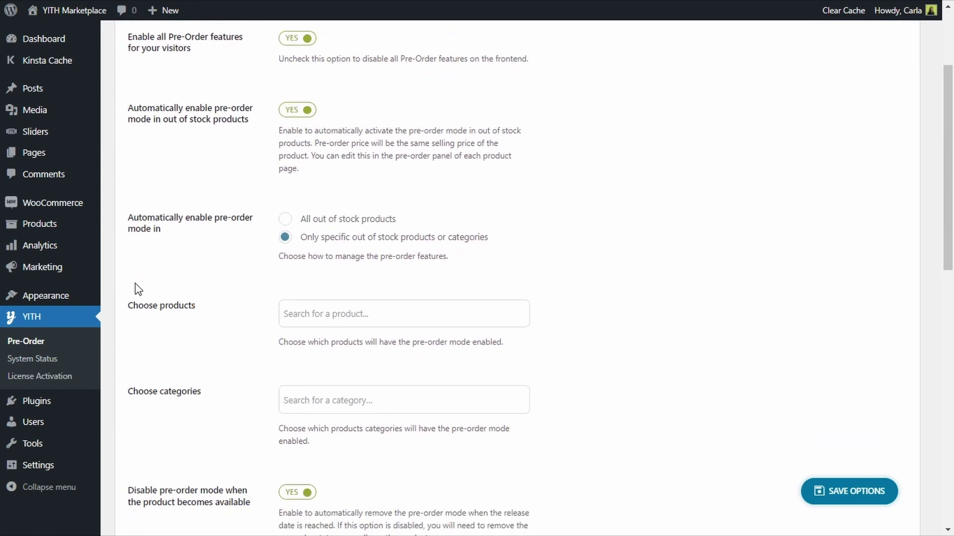
click(330, 318)
text(shirt)
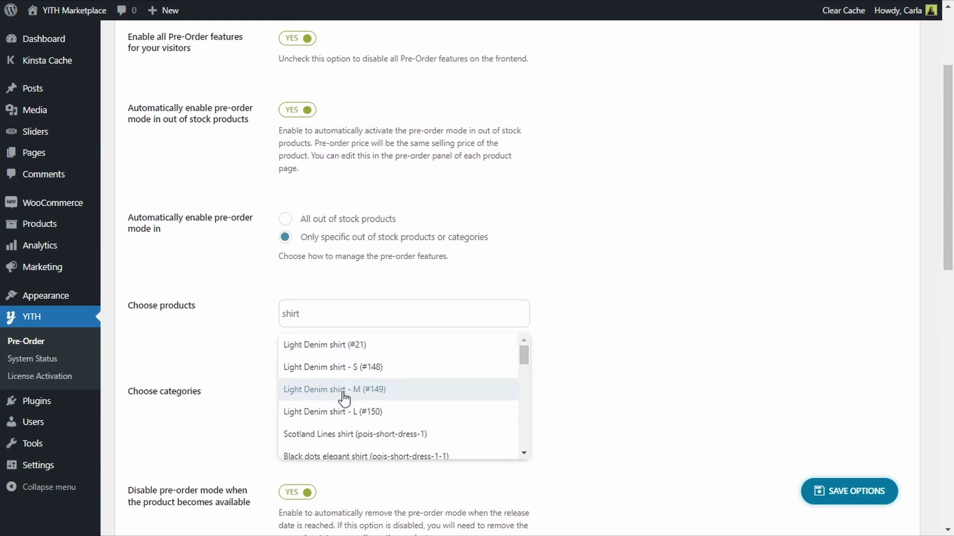
click(262, 373)
click(313, 400)
text(woman)
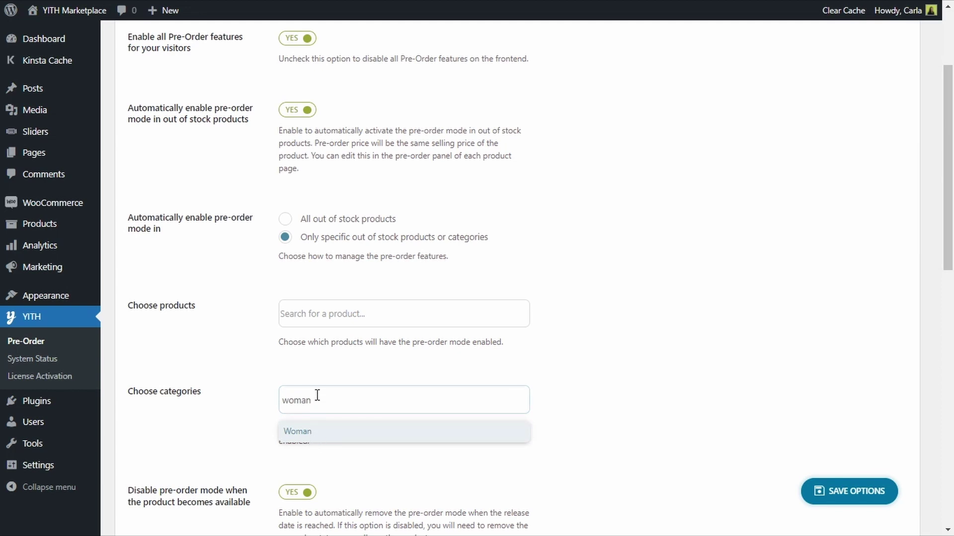
key(Escape)
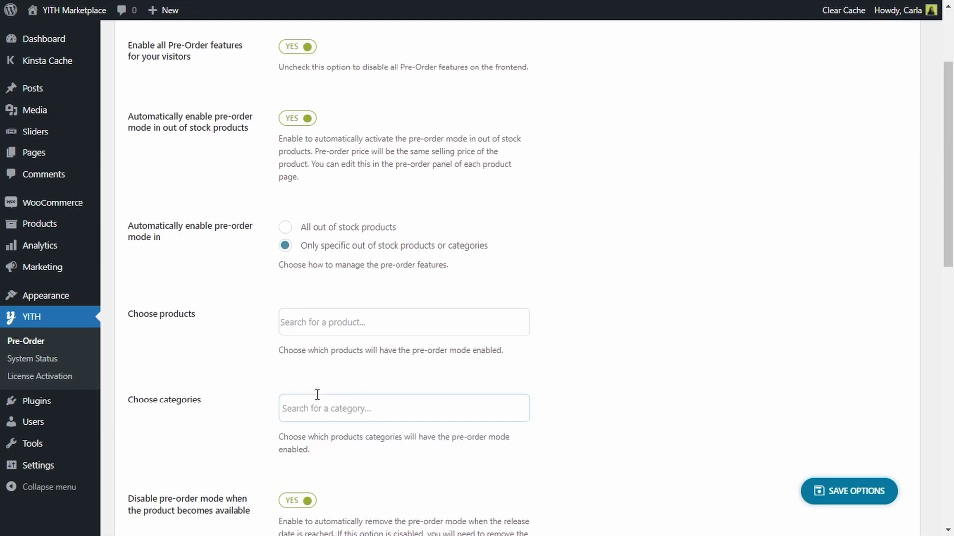
Apply automatic pre-order mode to all out of stock products and save the plugin options
scroll(318, 382, up, 2)
click(285, 289)
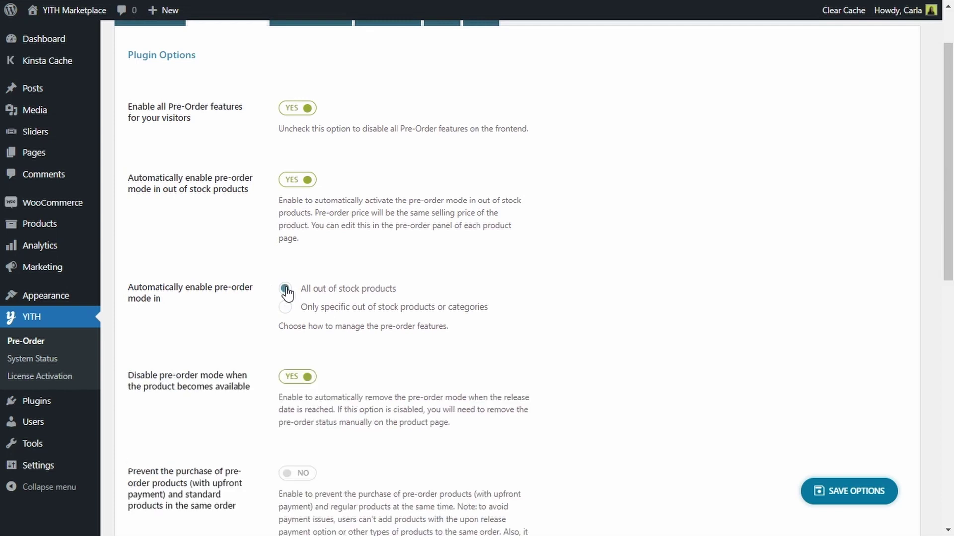
click(850, 490)
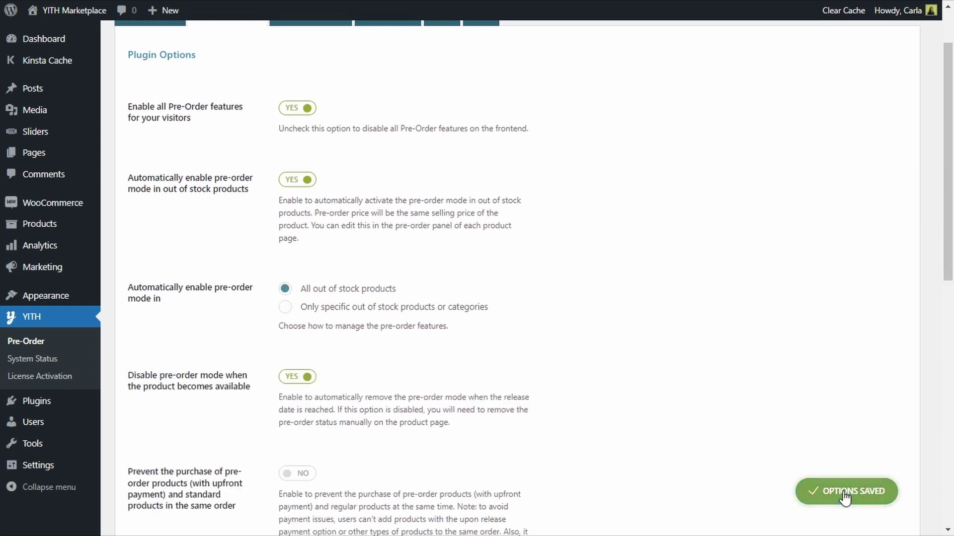
Open the product "Three Novels – The New Stephen King Book" for editing and enable managing its pre-order options
click(66, 226)
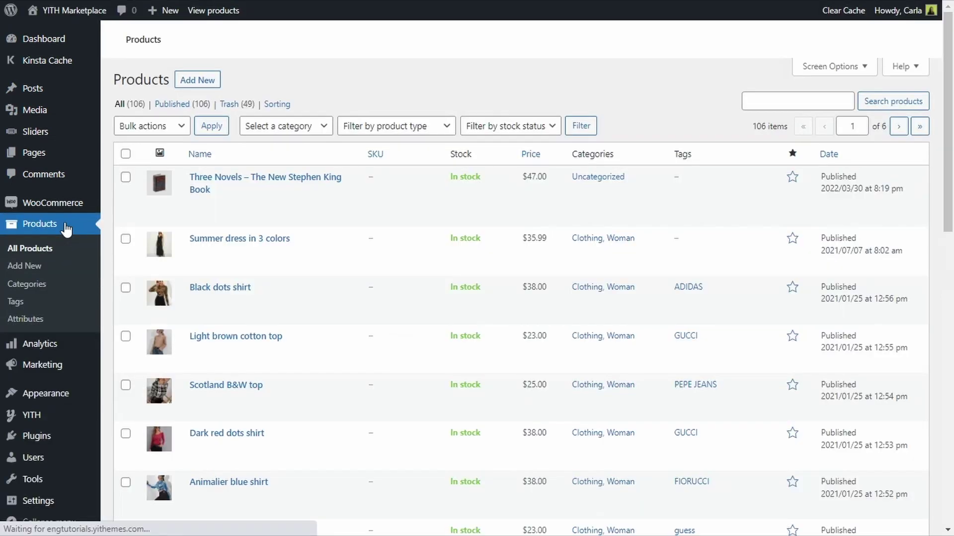
click(237, 185)
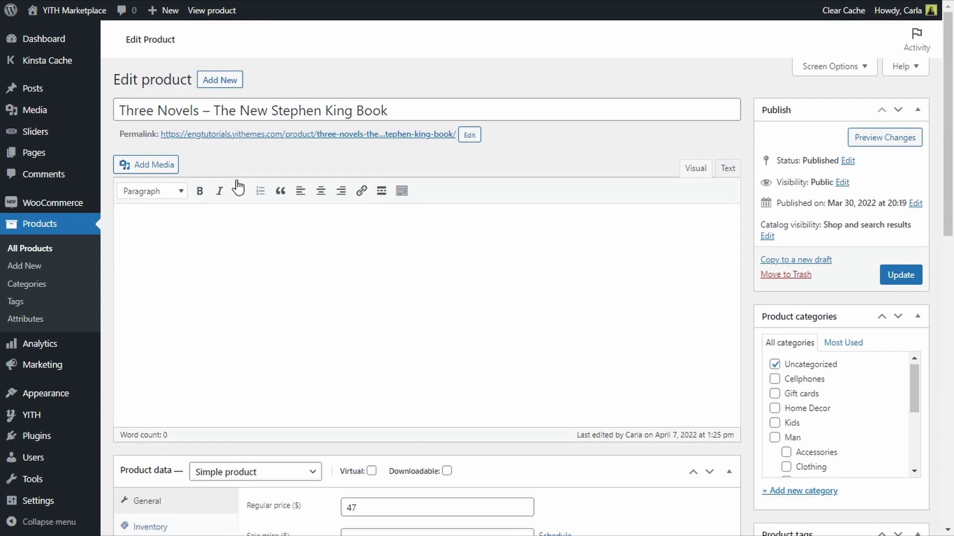
scroll(237, 187, down, 5)
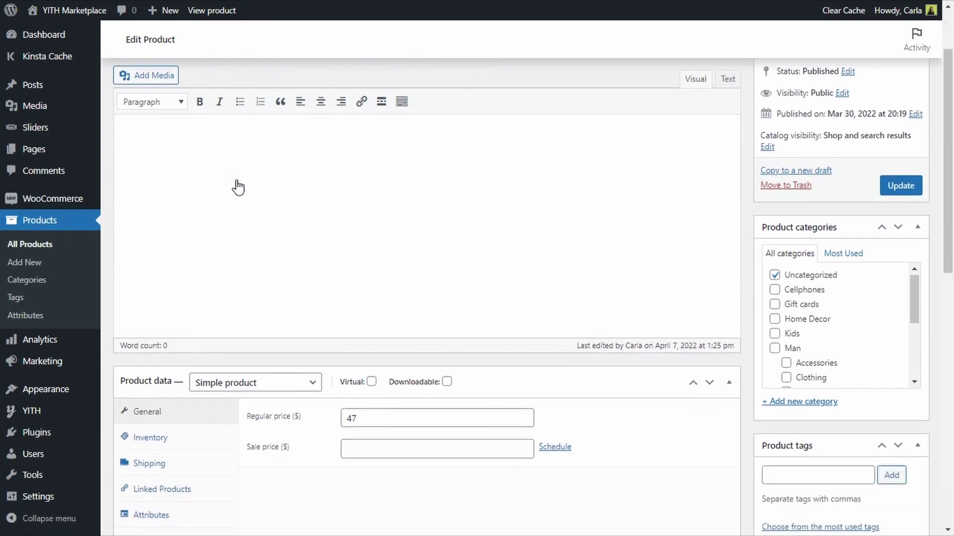
scroll(167, 223, down, 2)
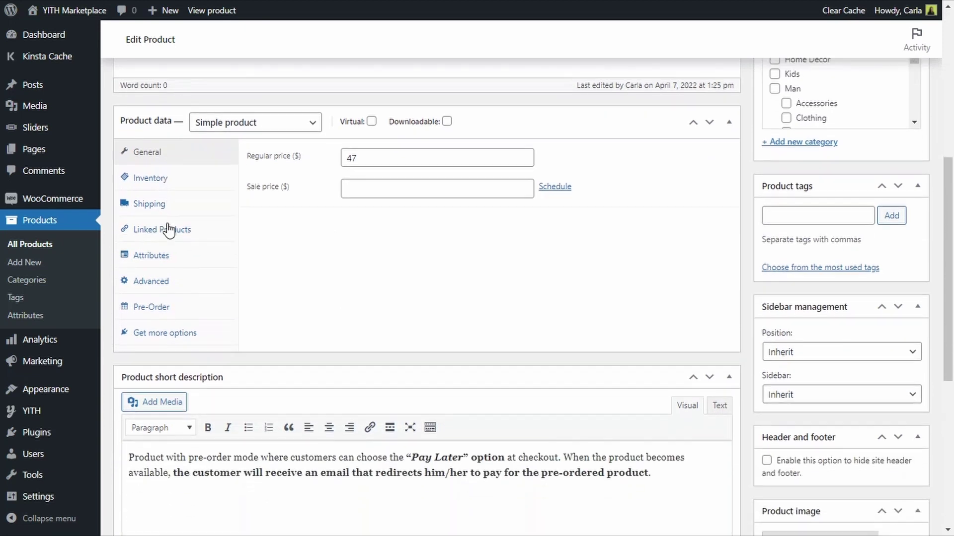
click(157, 309)
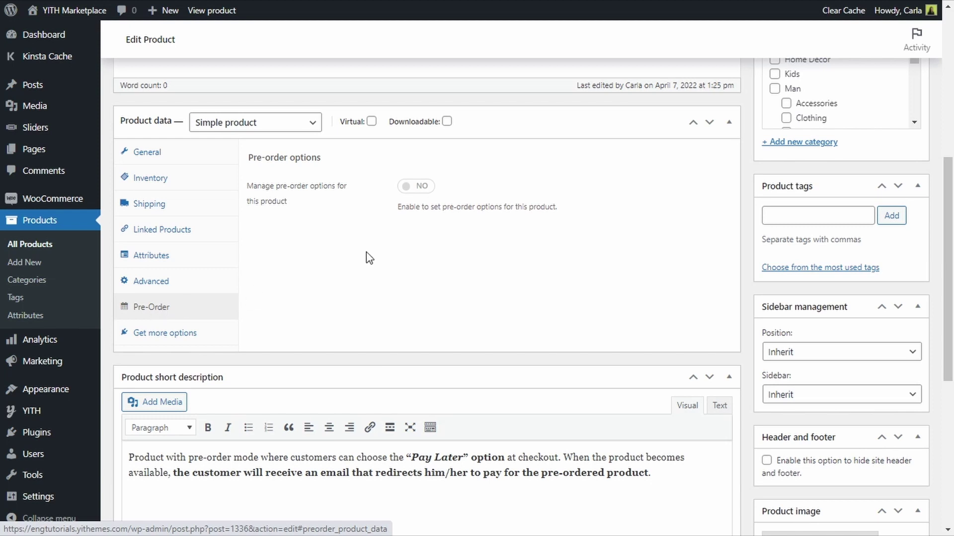
click(412, 194)
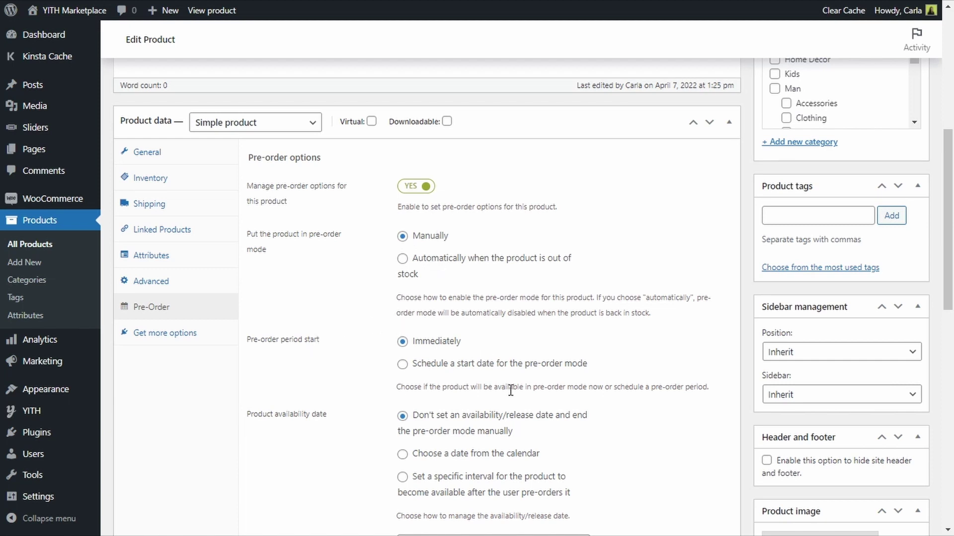
Schedule the product's pre-order period to start on 2022-04-10 at 12:00:00
click(454, 365)
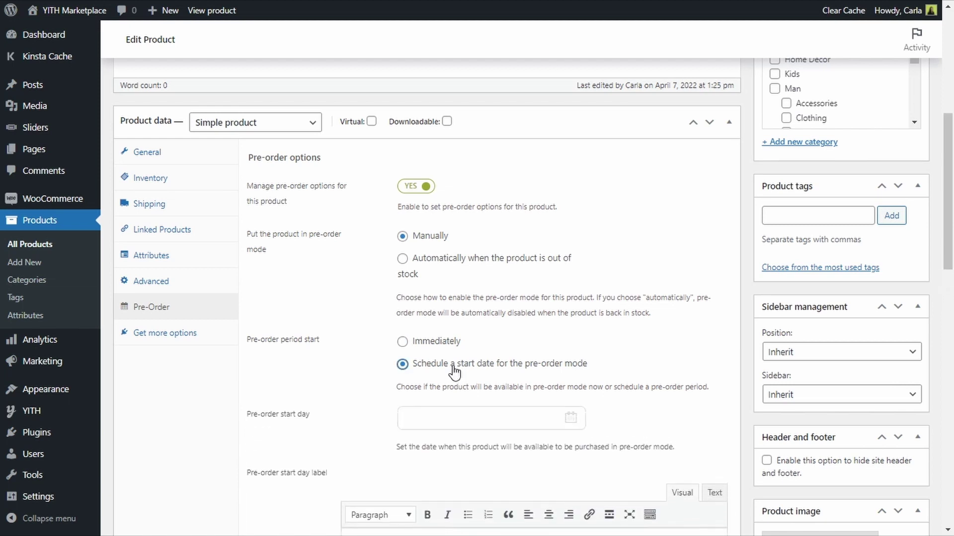
scroll(454, 370, down, 2)
scroll(454, 370, down, 1)
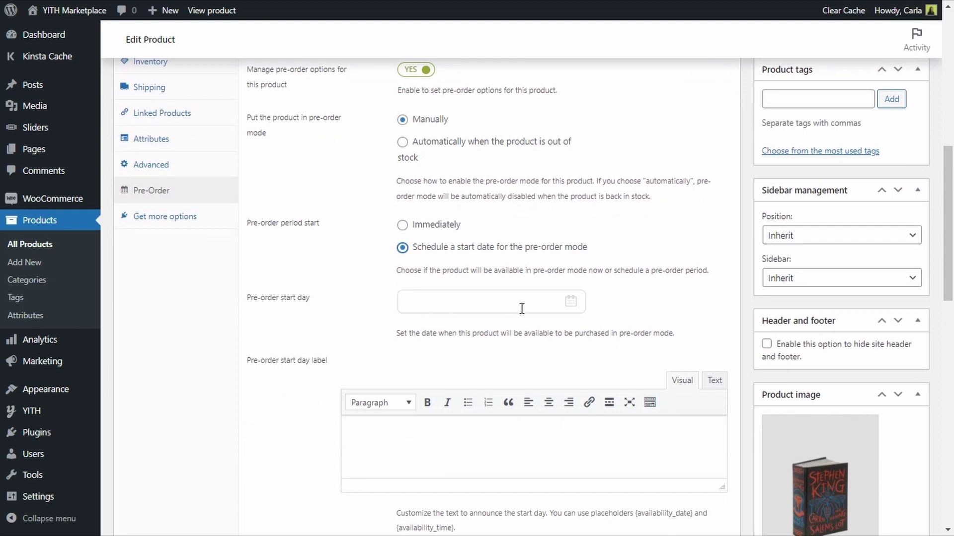
click(542, 301)
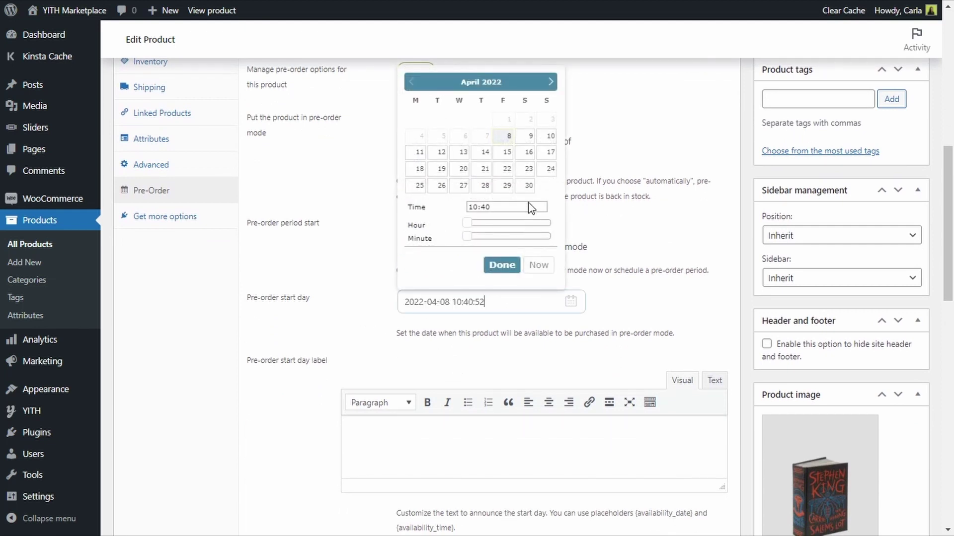
click(547, 137)
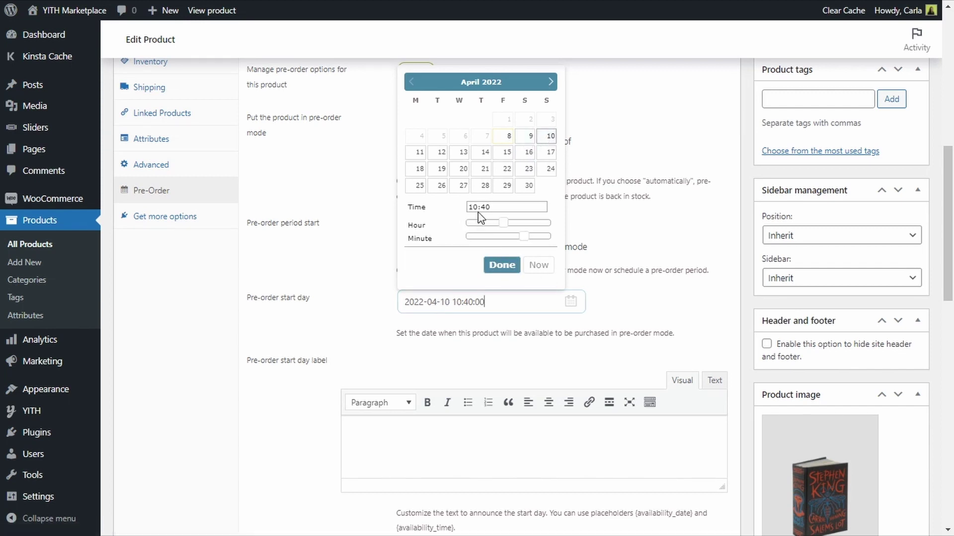
drag(504, 225, 460, 244)
click(503, 265)
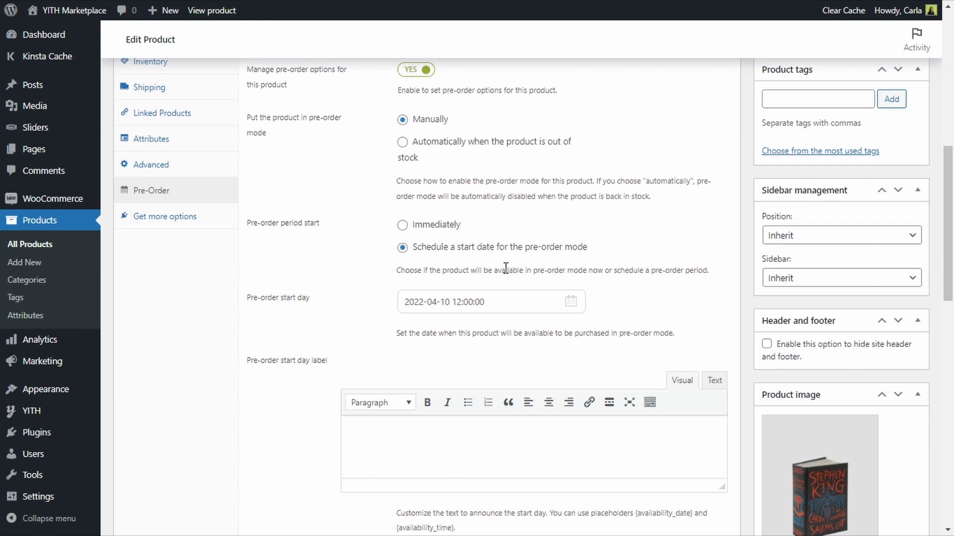
Set the product's pre-order period to start immediately
scroll(459, 271, down, 3)
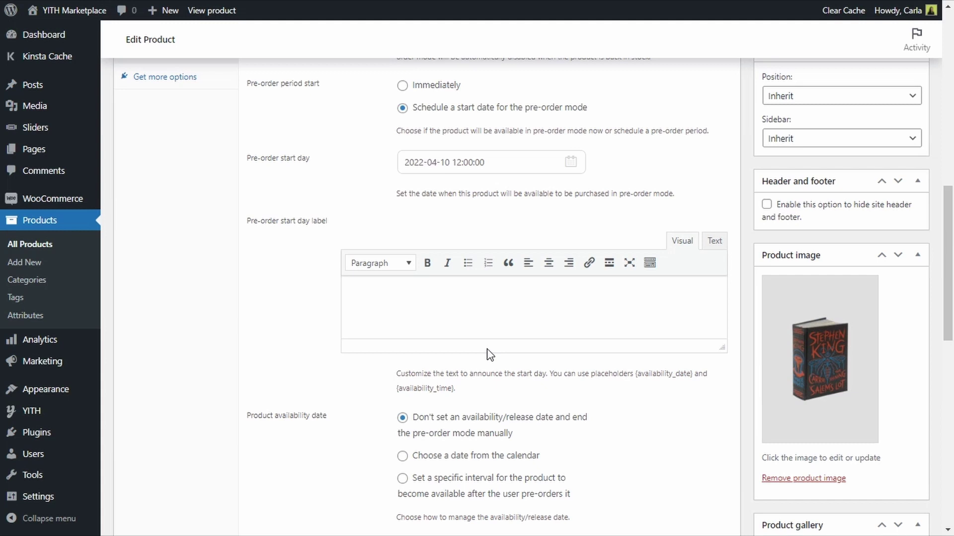
scroll(487, 354, up, 3)
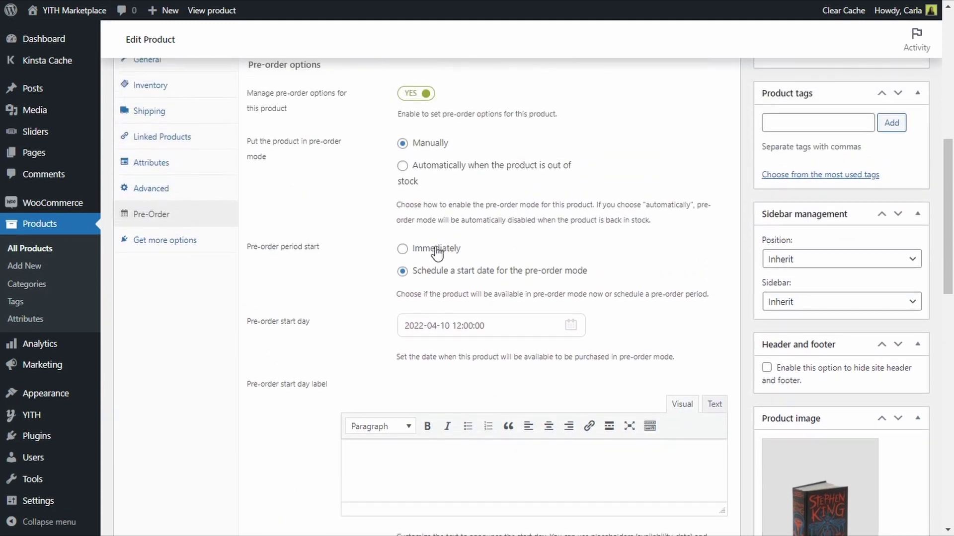
click(403, 250)
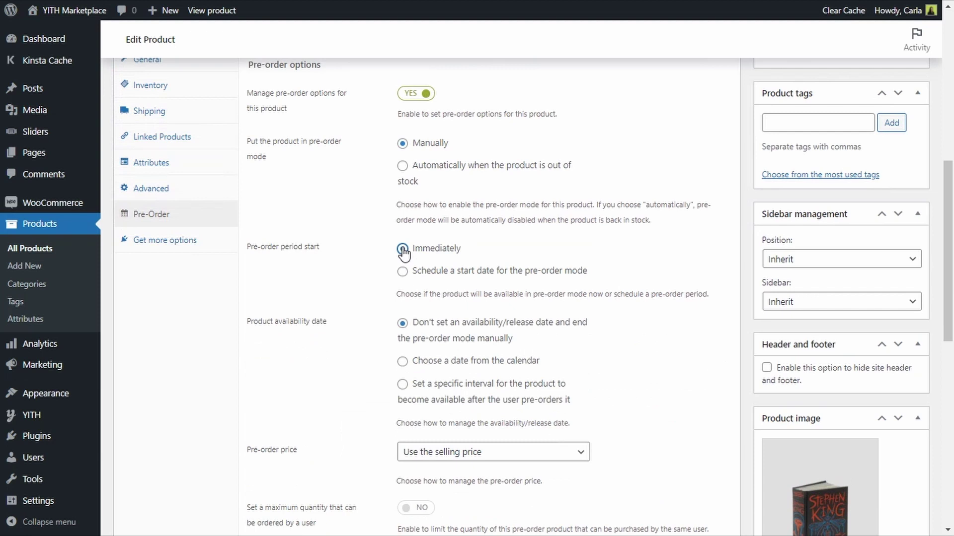
Set a specific availability interval so the product becomes available 5 days after the pre-order is placed
scroll(403, 251, down, 1)
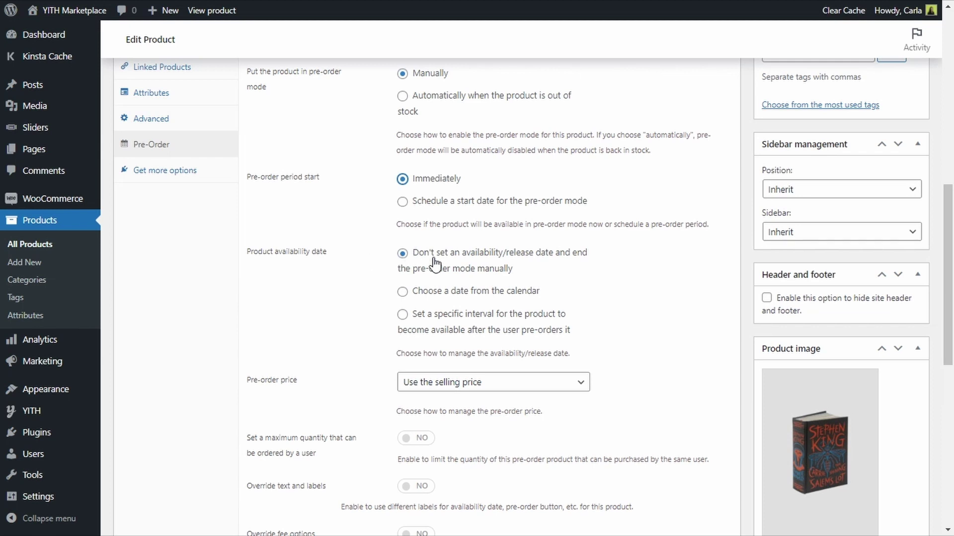
click(450, 293)
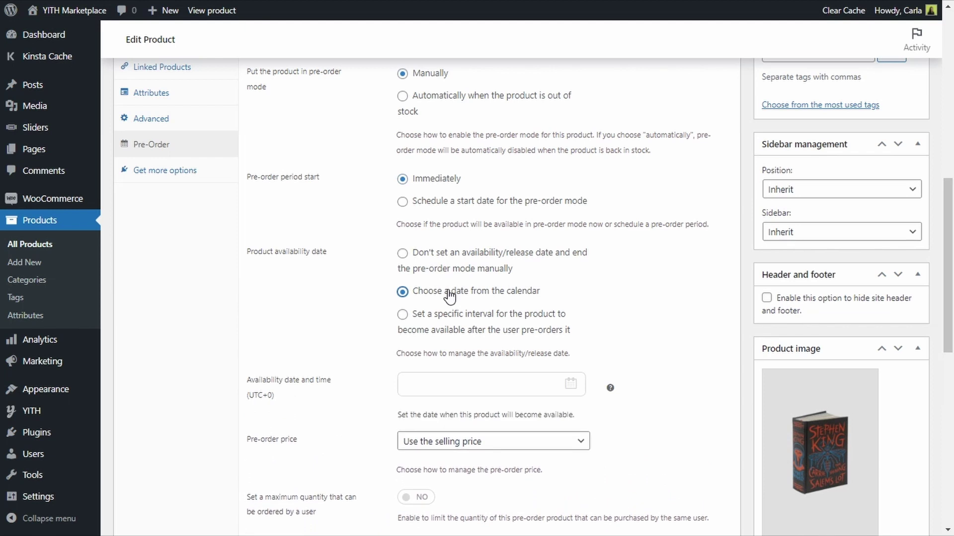
click(448, 325)
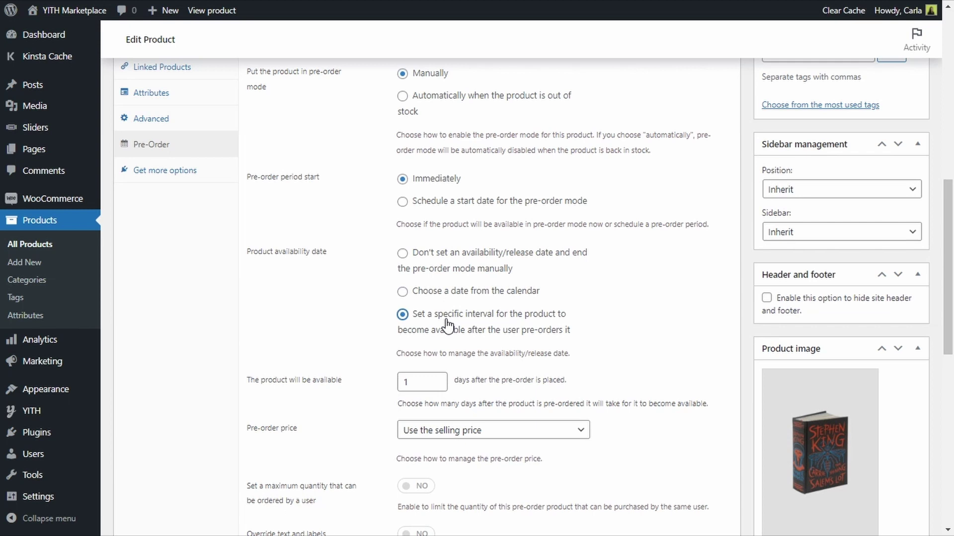
double_click(425, 385)
text(5)
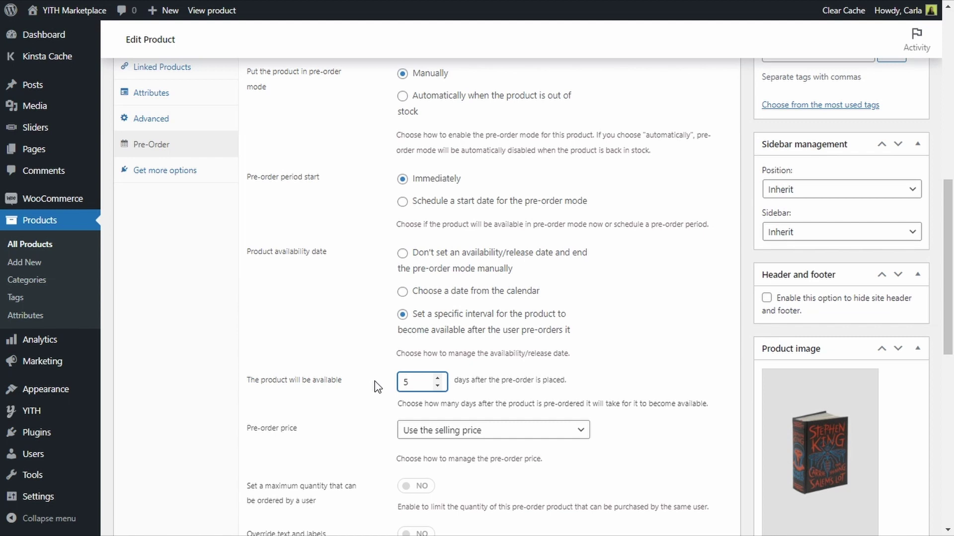
Set the product's availability date from the calendar to 2022-04-28 at 12:00:00
click(403, 292)
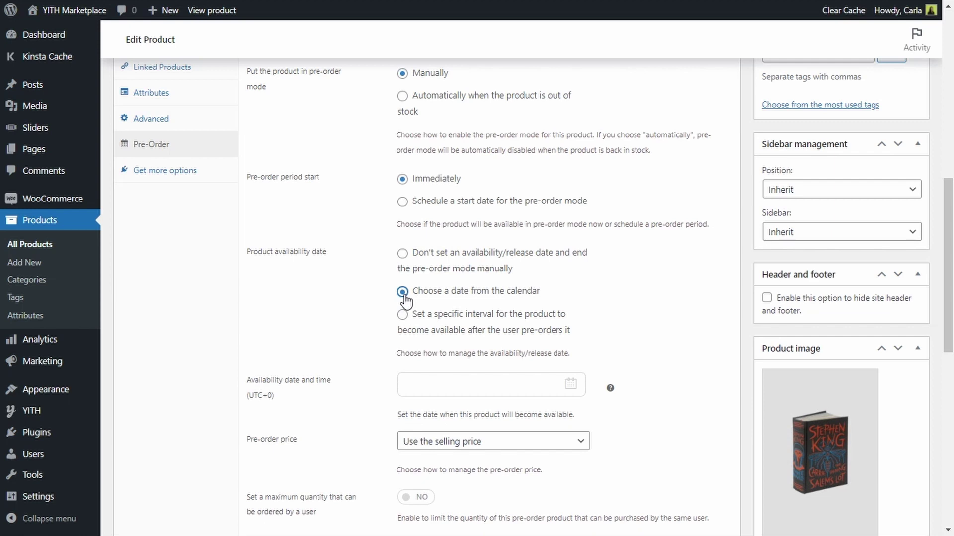
click(436, 383)
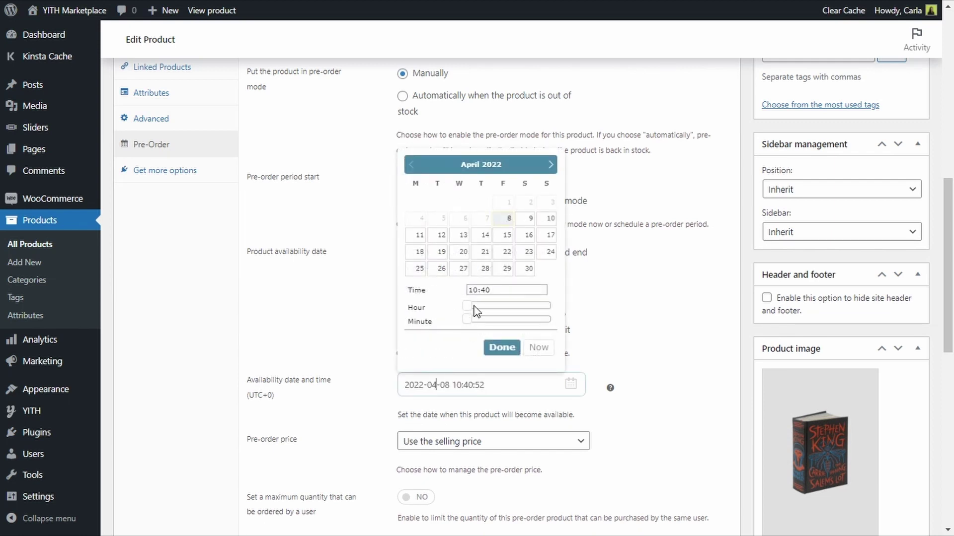
click(481, 269)
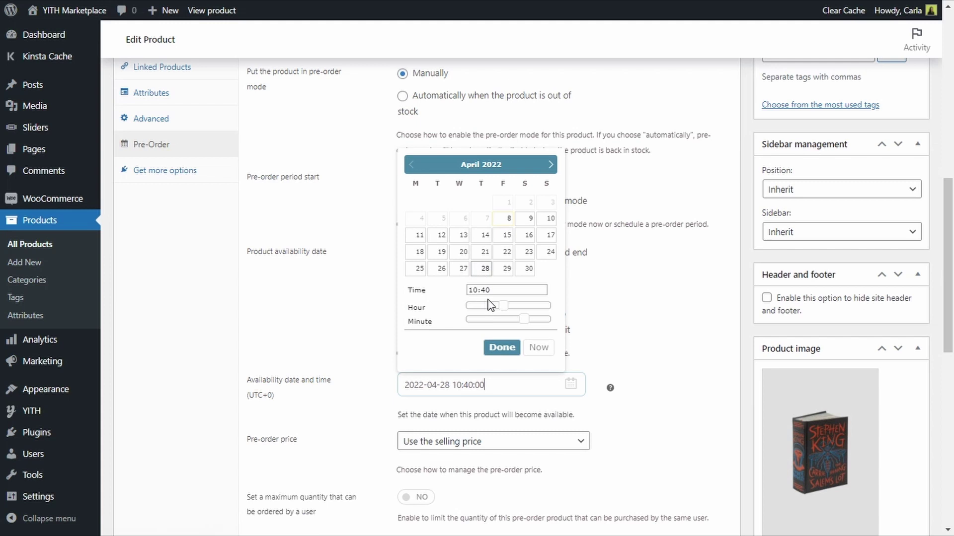
drag(502, 308, 443, 323)
click(502, 347)
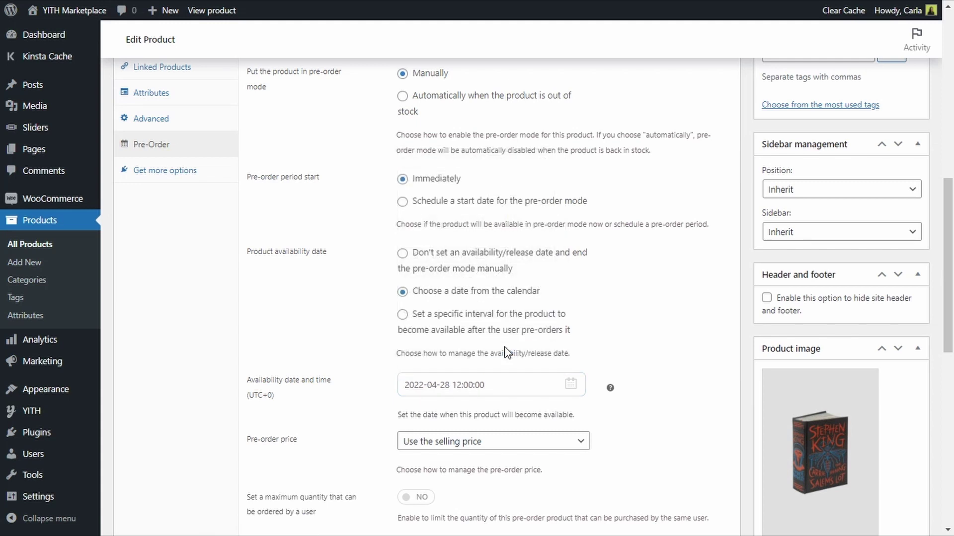
Try the fixed price, percentage discount and percentage increase options for the product's pre-order price
scroll(506, 353, down, 3)
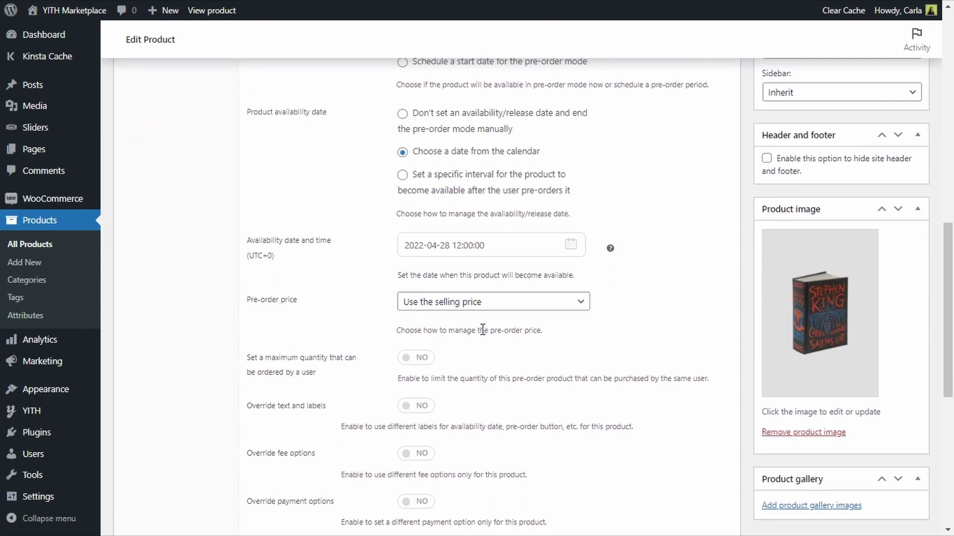
click(536, 310)
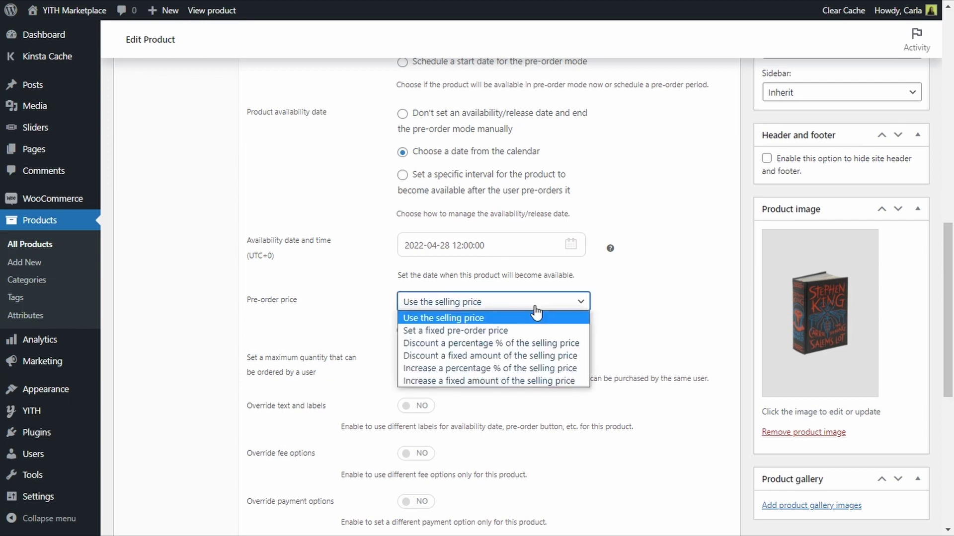
click(506, 330)
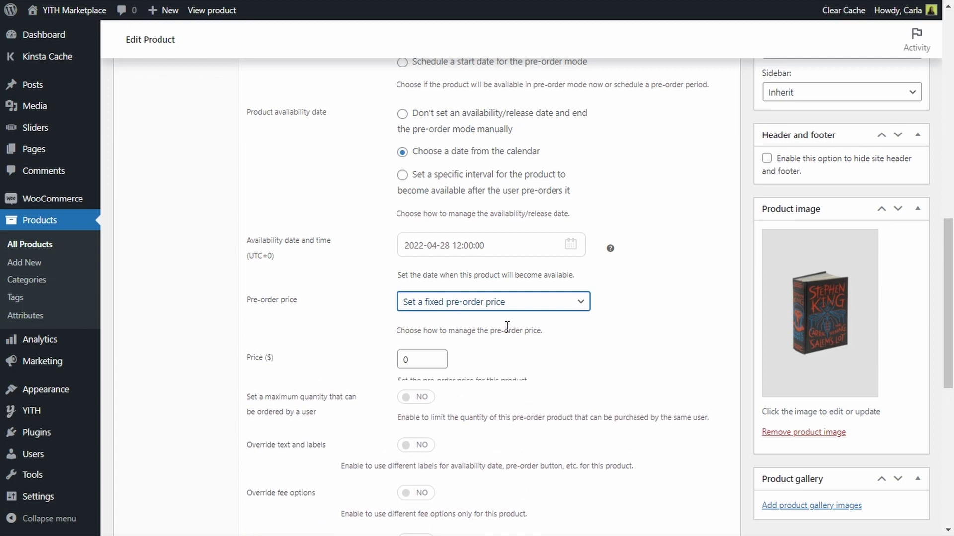
click(507, 304)
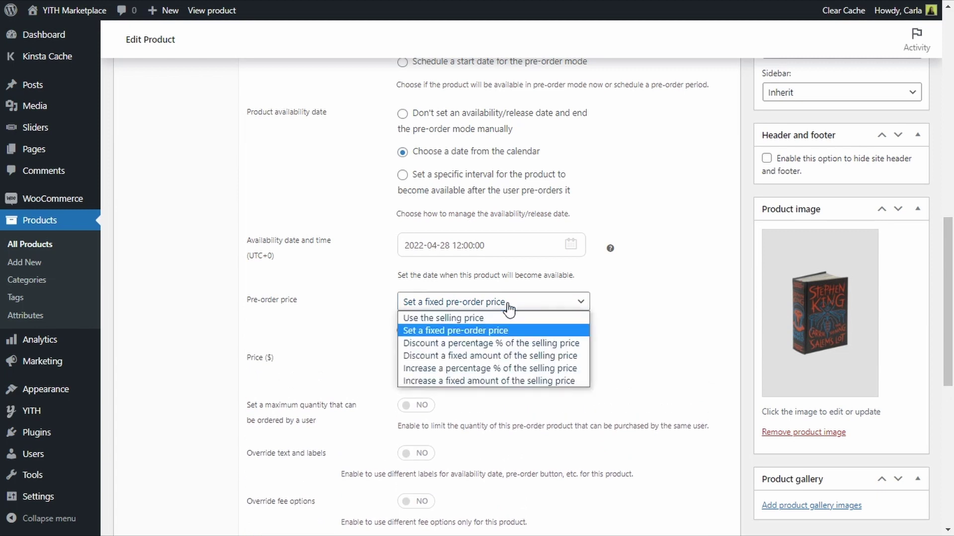
click(509, 344)
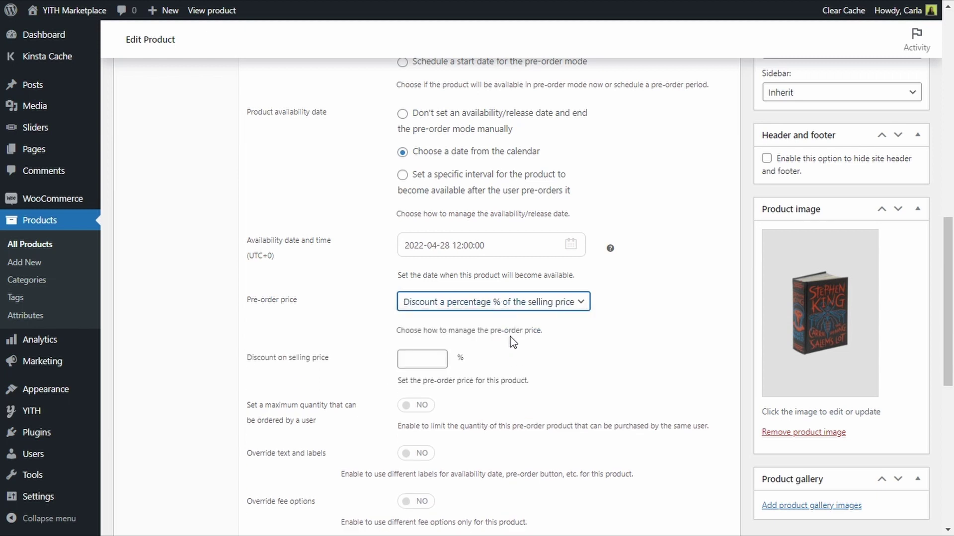
click(515, 309)
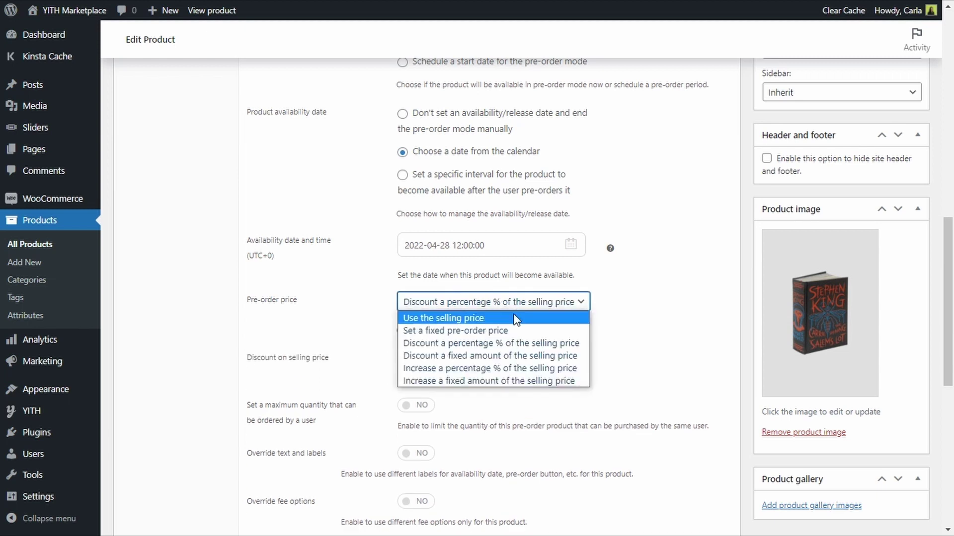
click(506, 368)
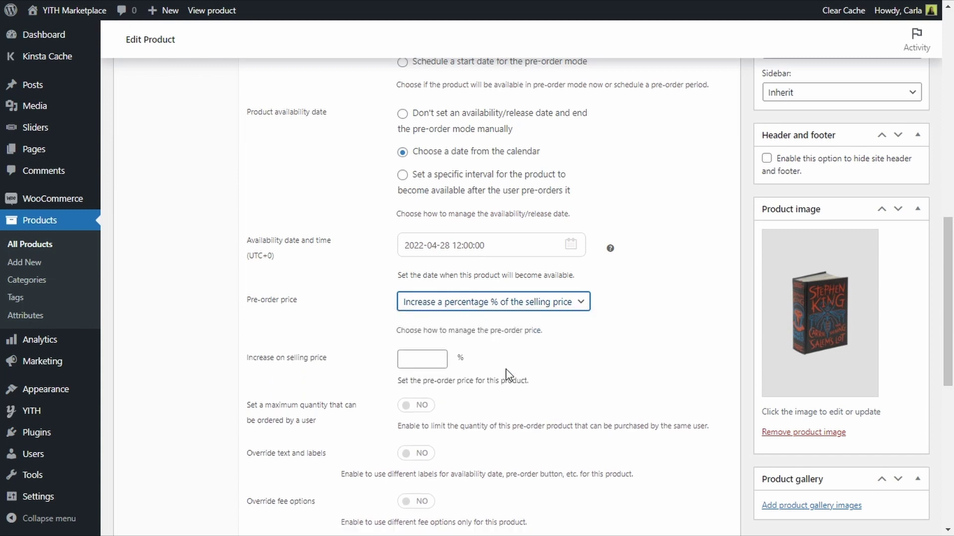
Set the pre-order price to discount a percentage of the selling price, with a 20% discount
click(492, 312)
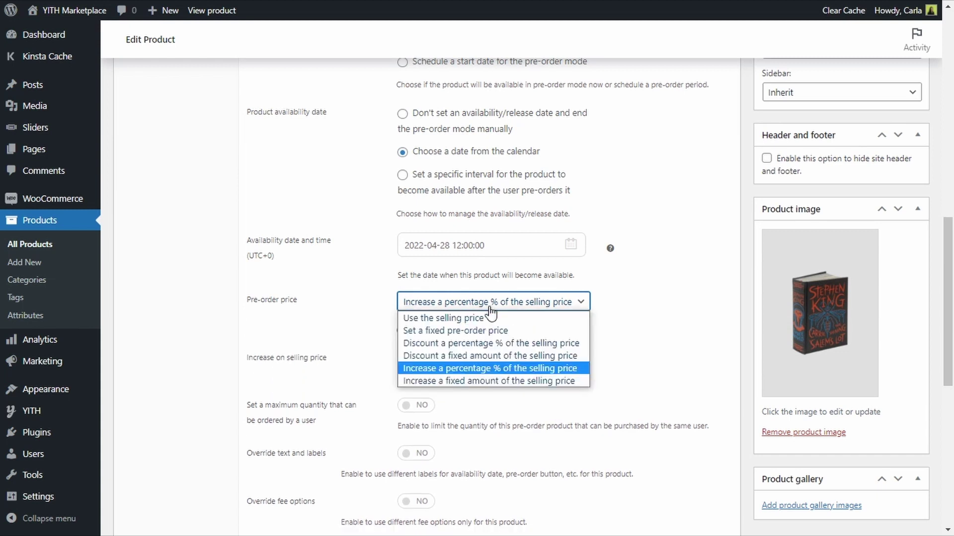
click(495, 345)
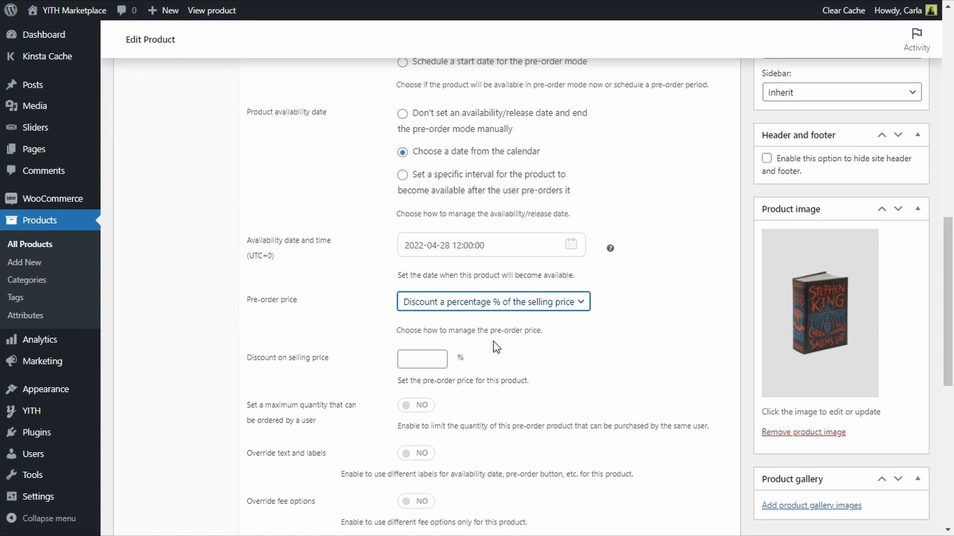
click(414, 359)
text(20)
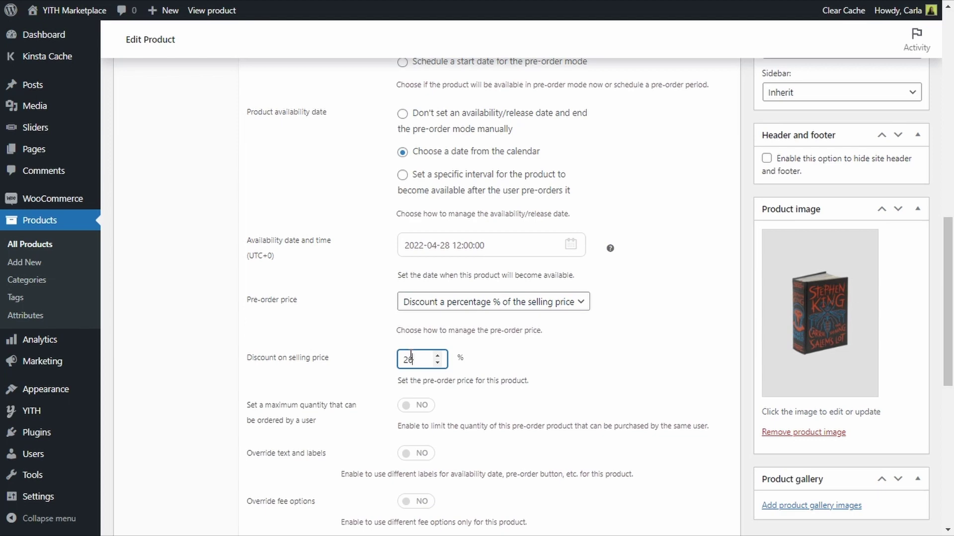
Update the product to save its pre-order settings
scroll(457, 348, up, 10)
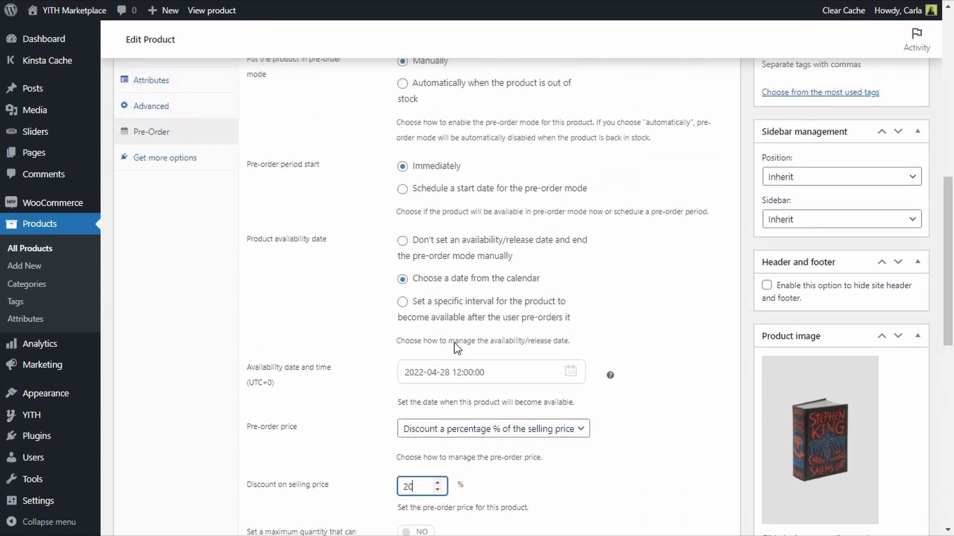
scroll(457, 348, up, 3)
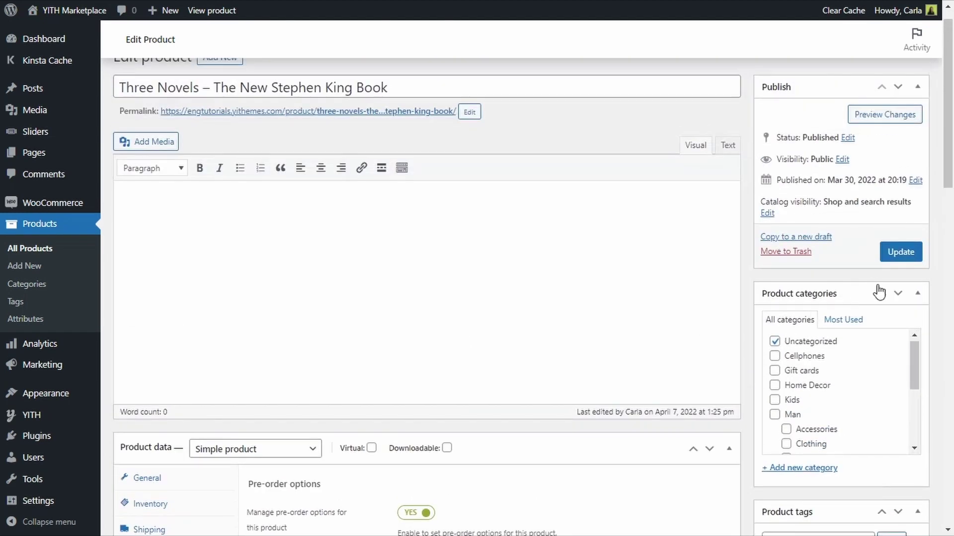
click(902, 254)
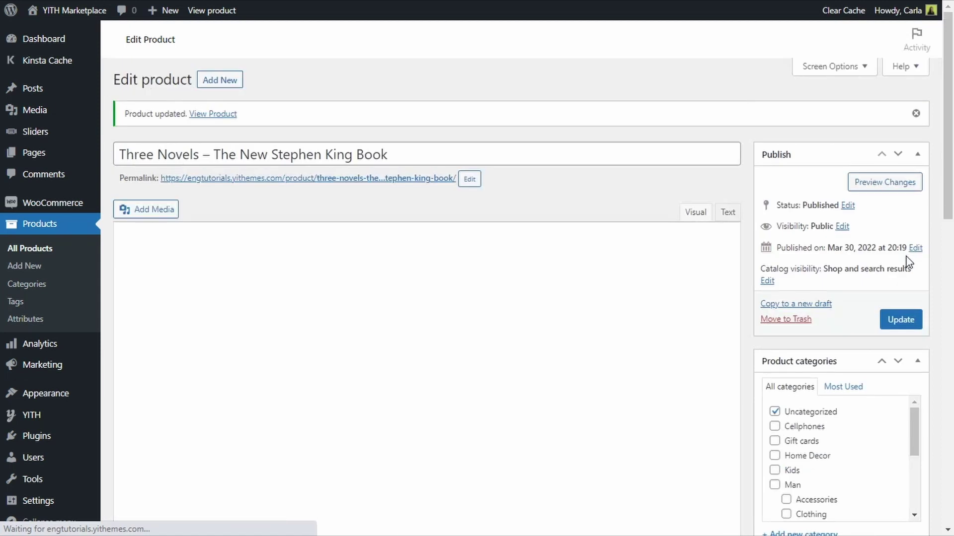
Open the product's storefront page and check the availability date shown above the pre-order button
click(296, 179)
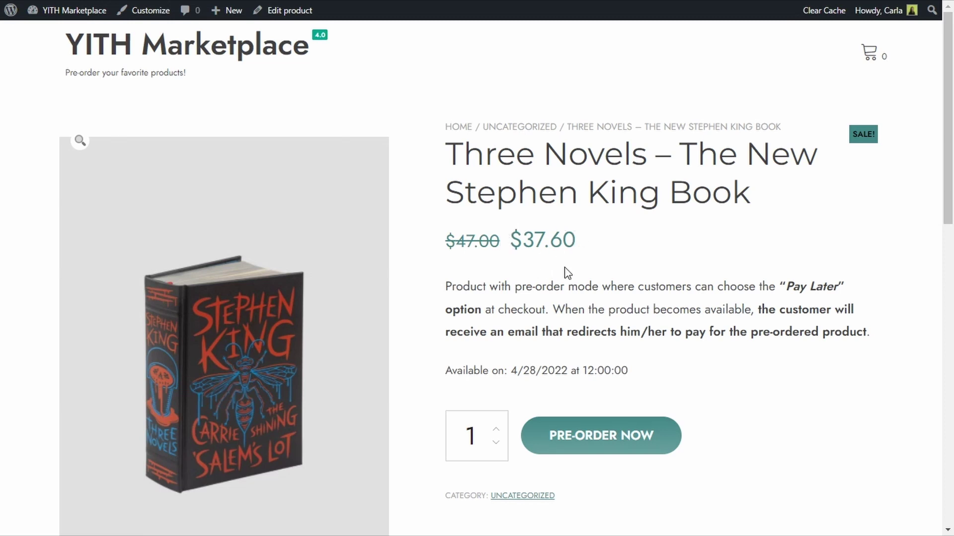
drag(443, 373, 634, 373)
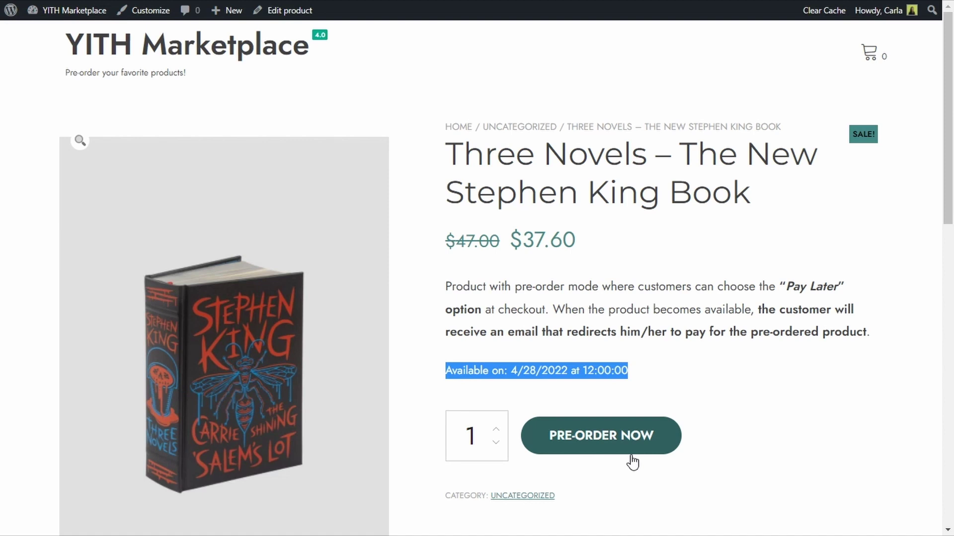
click(652, 401)
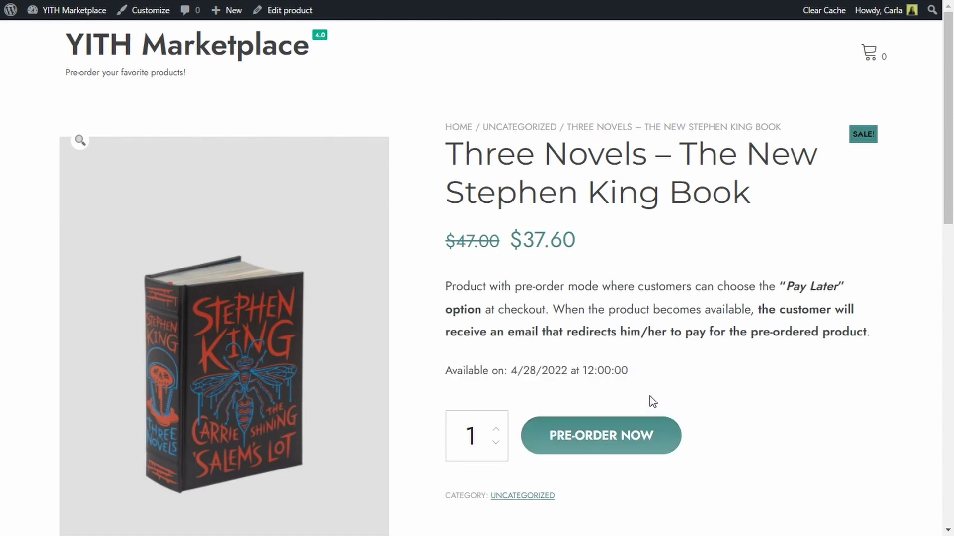
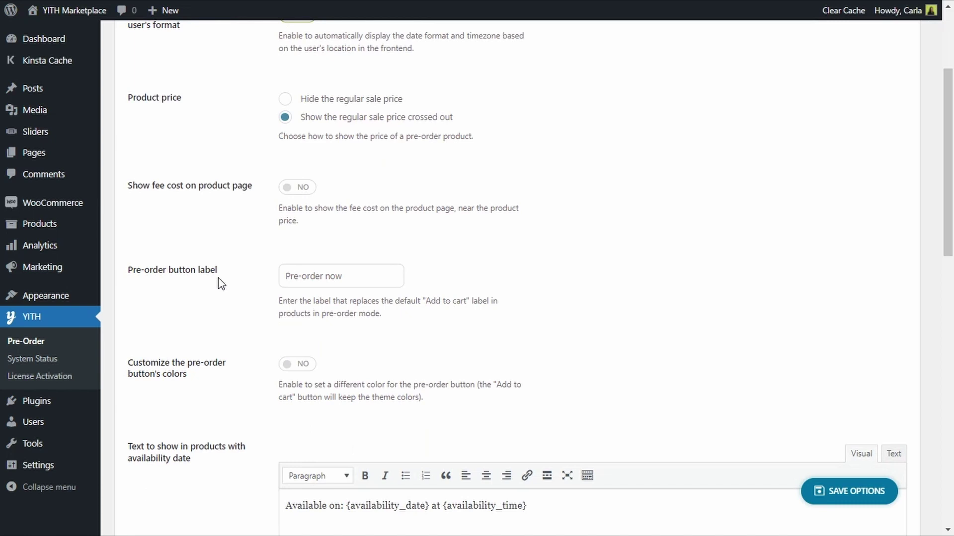
Shorten the pre-order button label to "Pre-order" in the plugin's style options
click(377, 277)
key(BackSpace)
key(BackSpace)
key(BackSpace)
key(BackSpace)
Add the line "Available for Pre-Order." above the existing text shown in products with an availability date
scroll(377, 278, down, 2)
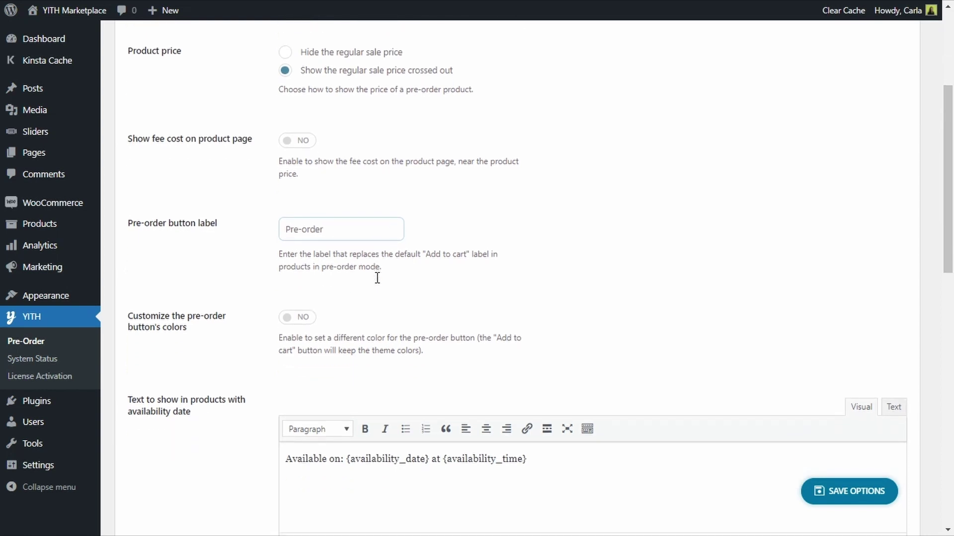
scroll(377, 278, down, 1)
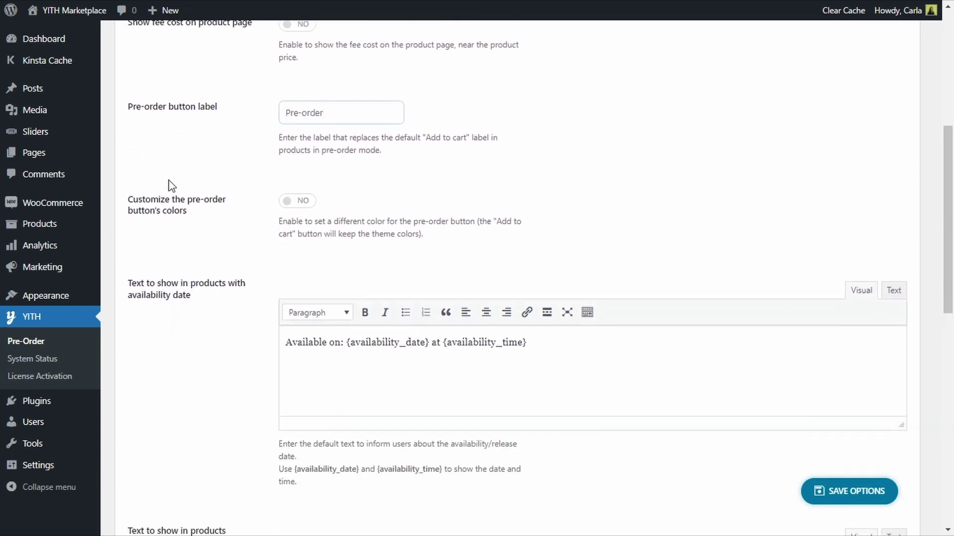
scroll(253, 227, down, 2)
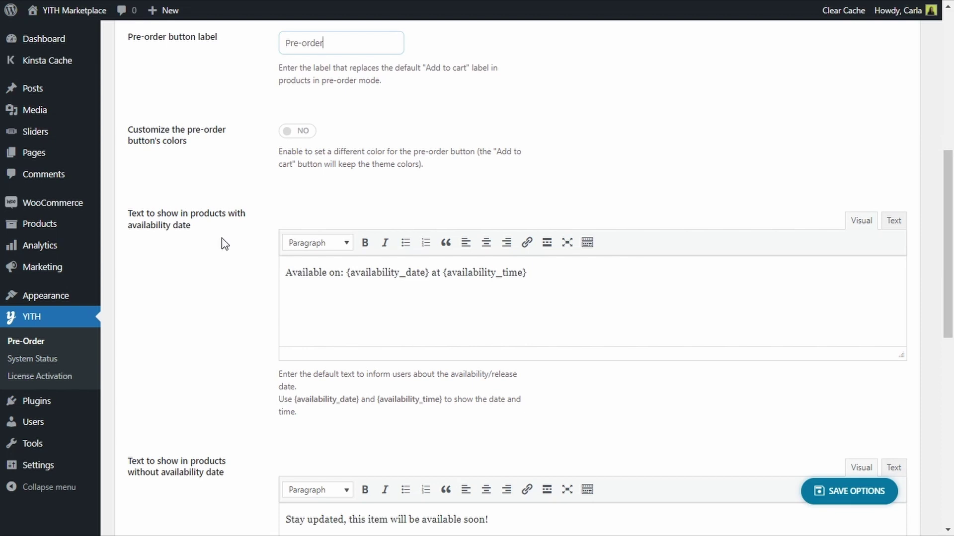
click(285, 273)
key(Return)
key(Up)
text(Available for Pre-Order.)
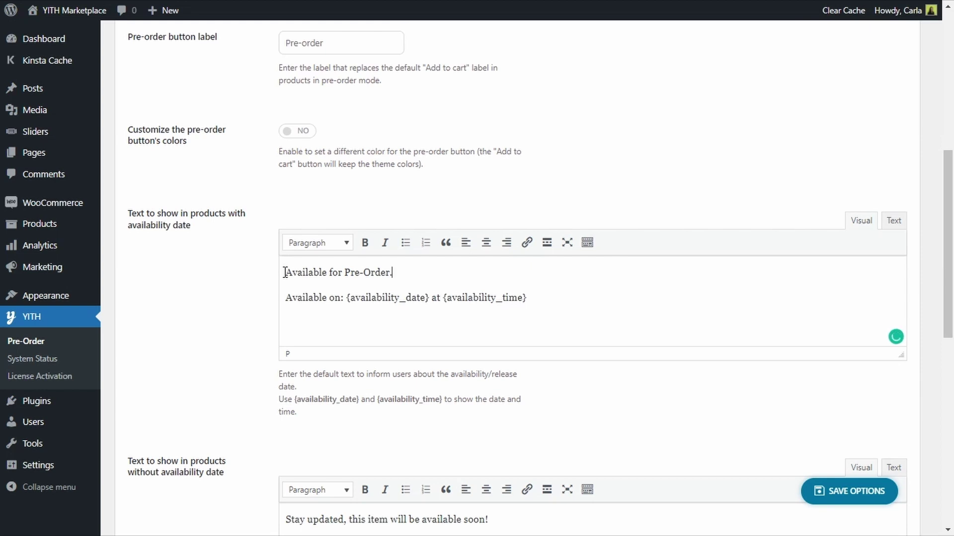
Make the line "Available for Pre-Order." bold
triple_click(318, 272)
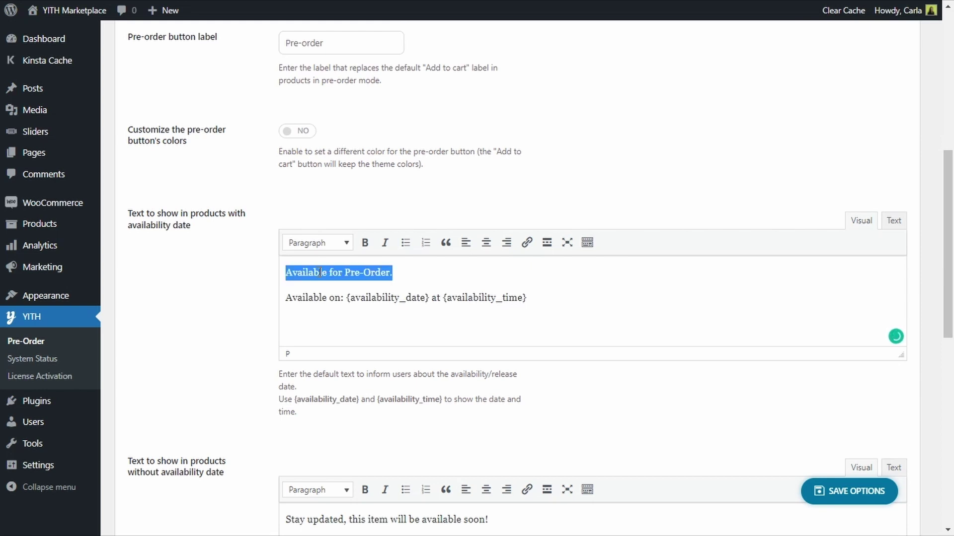
click(365, 249)
click(326, 272)
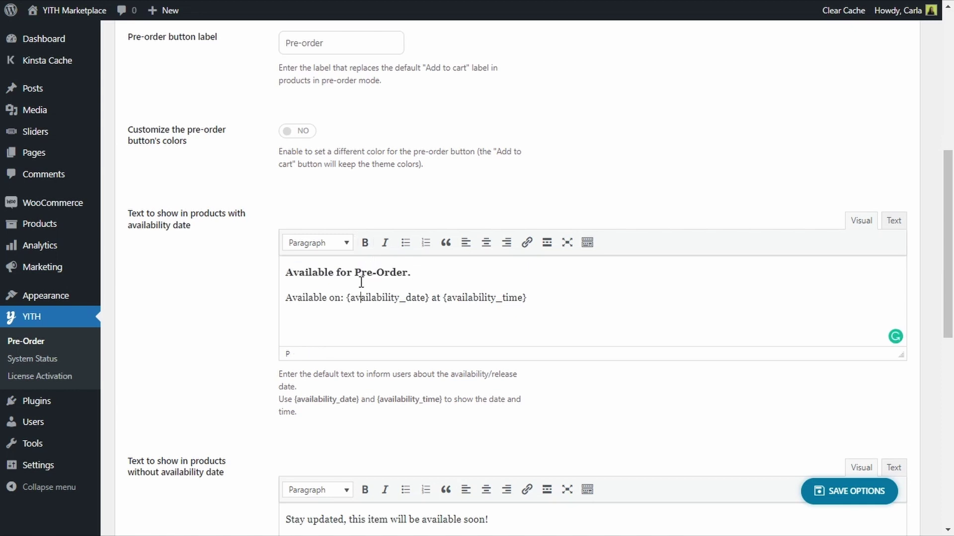
Colour both lines of the availability date text with the custom green 05b505
drag(287, 272, 532, 296)
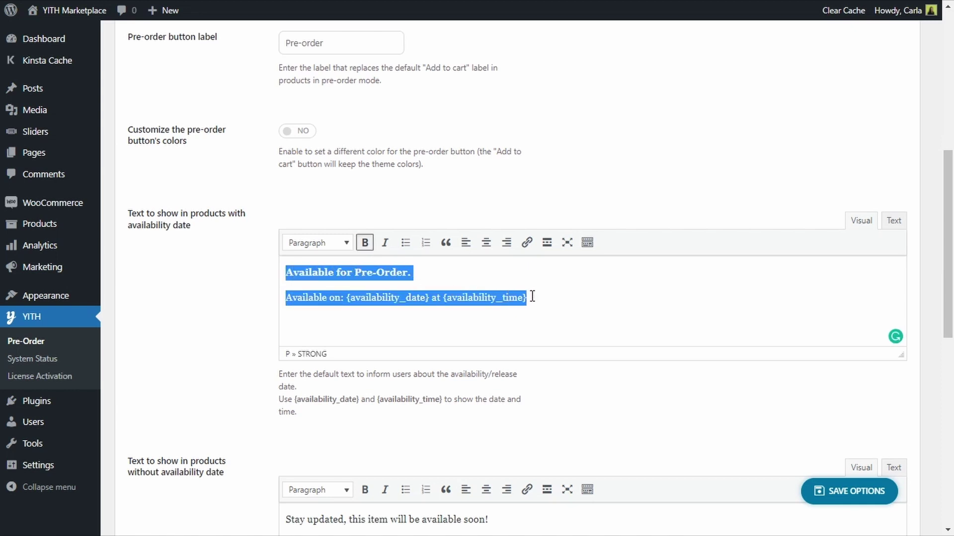
click(587, 242)
click(345, 264)
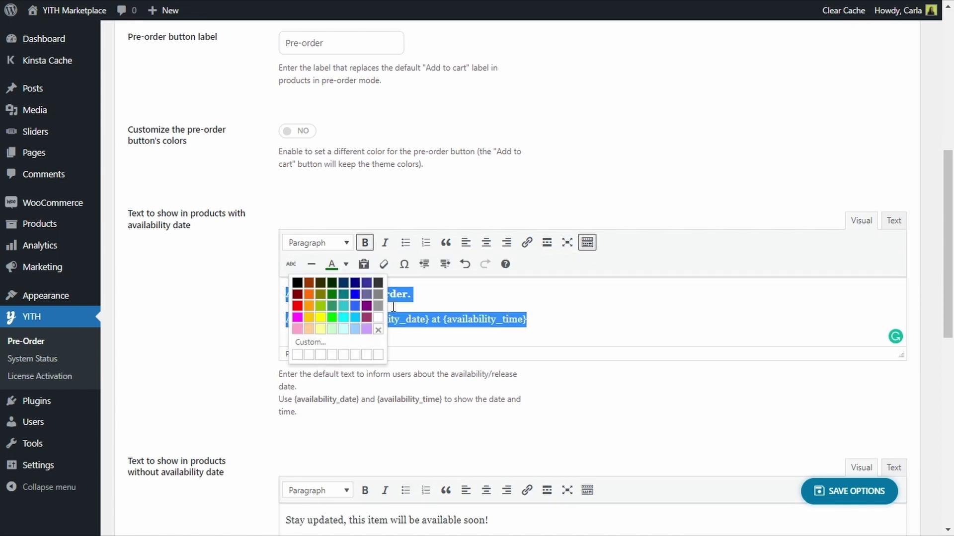
click(311, 342)
drag(497, 295, 501, 234)
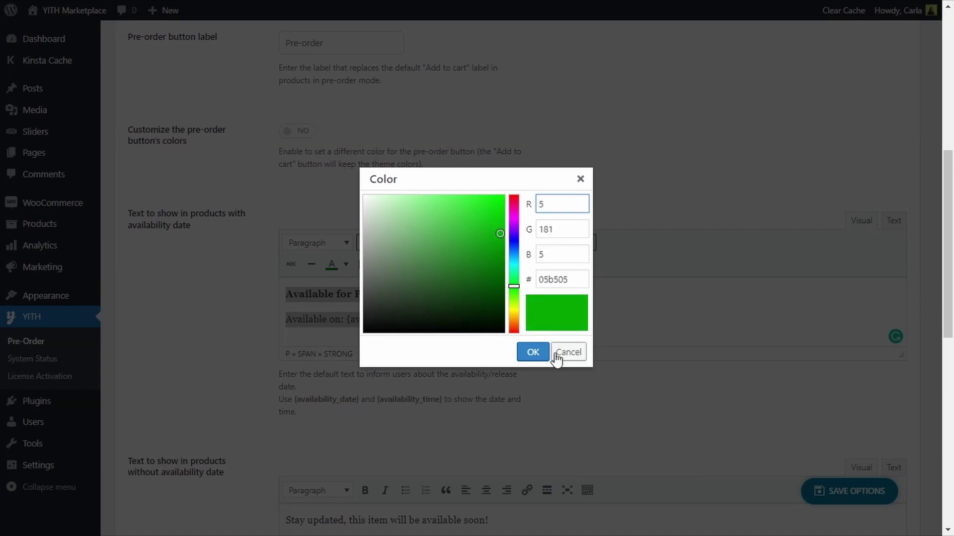
click(544, 352)
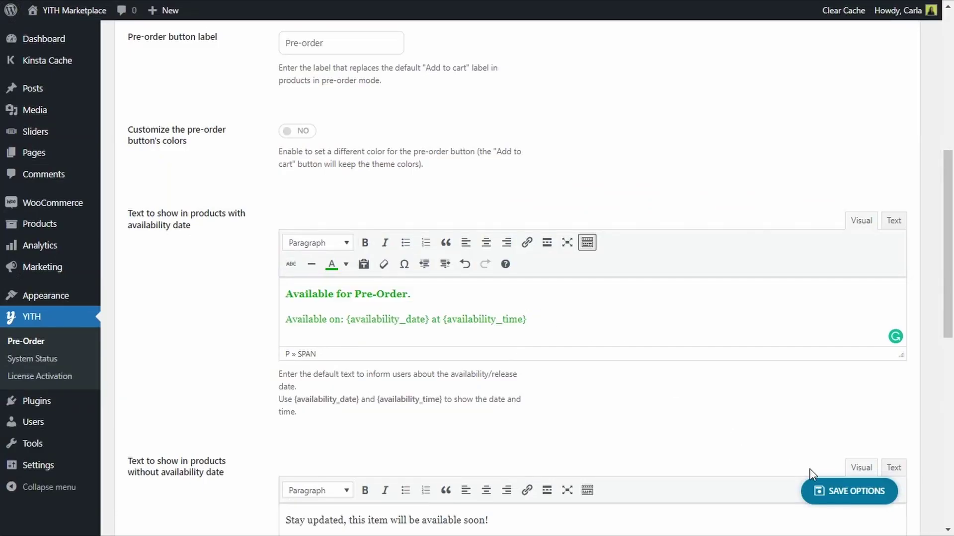
Save the style options and reload the book's storefront page to check the new label and text
click(848, 491)
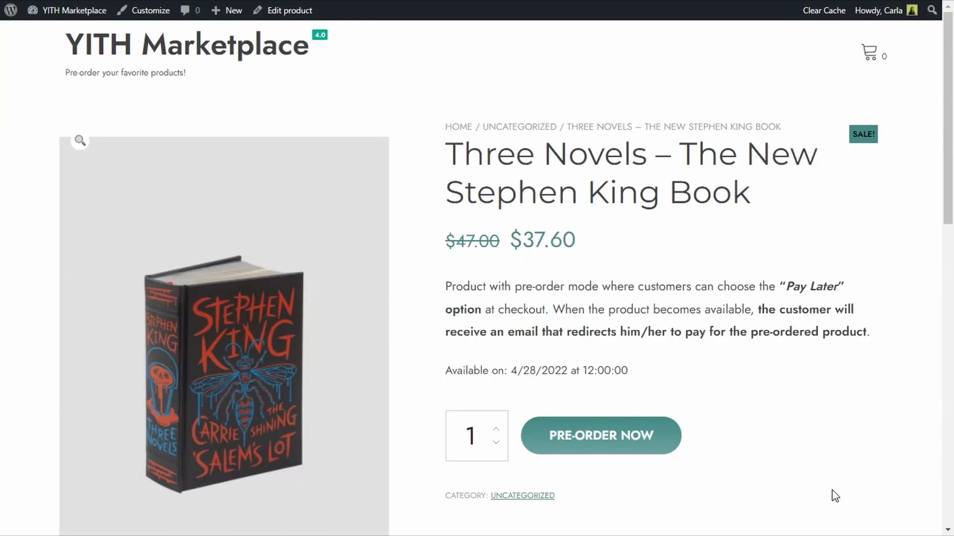
key(F5)
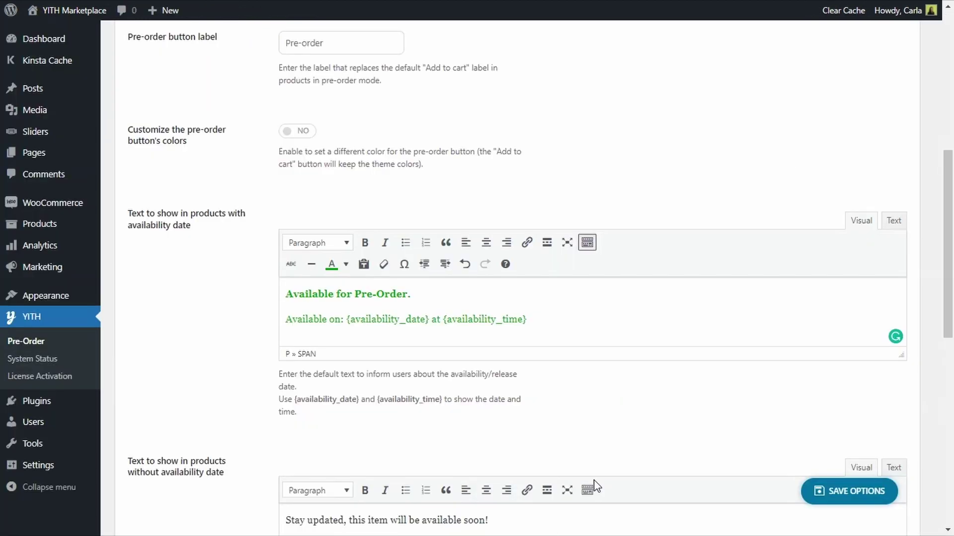
Open the pre-order plugin's payment options
scroll(596, 486, up, 8)
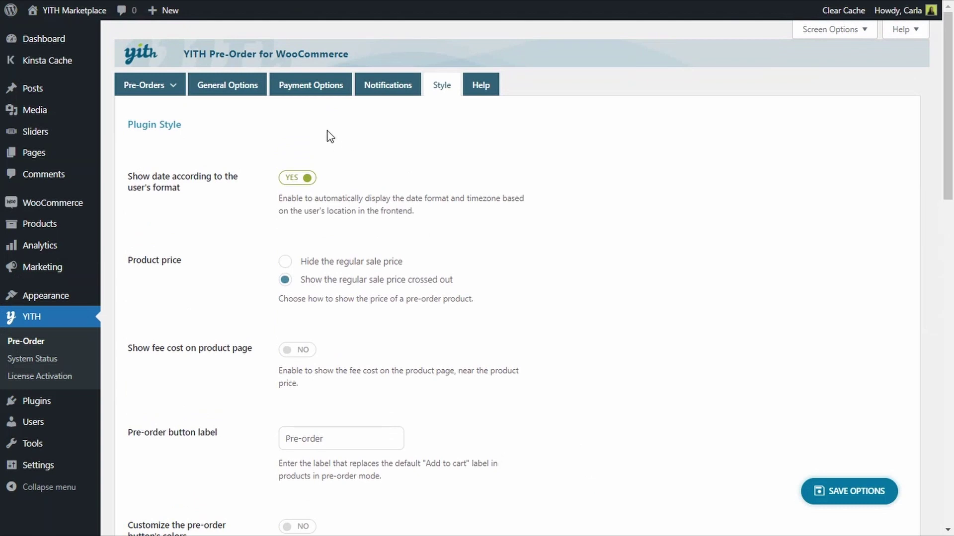
click(300, 95)
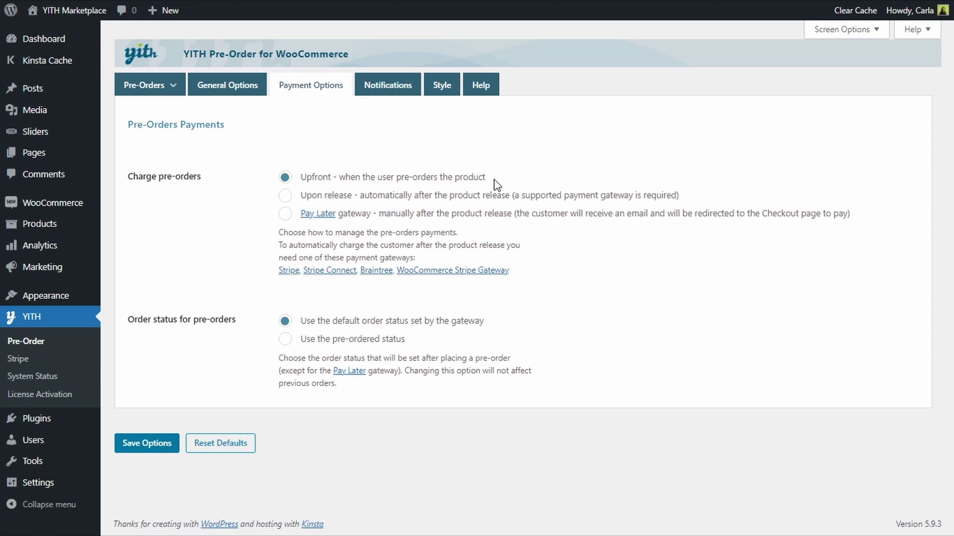
Set pre-orders to be charged upon release, automatically after the product release, and save the payment options
click(363, 198)
click(359, 219)
click(366, 197)
click(160, 451)
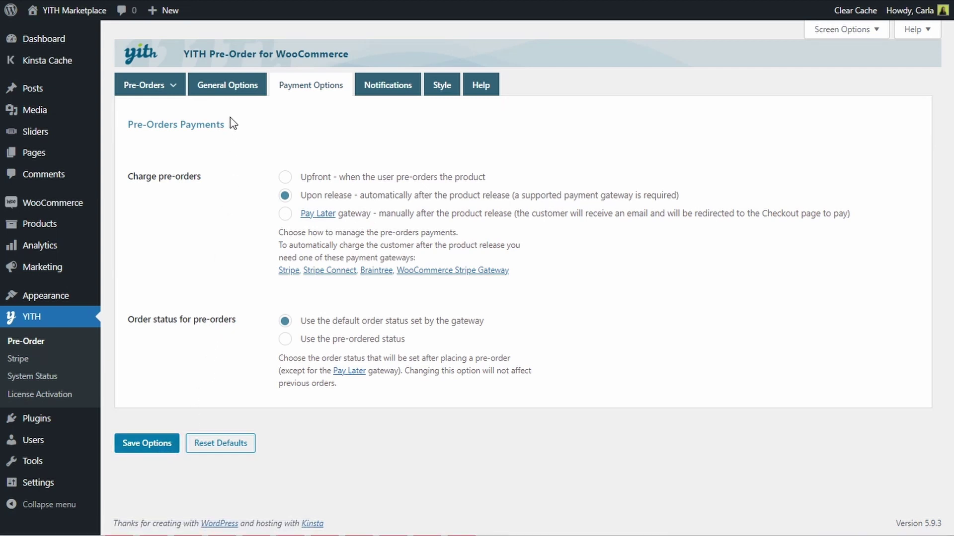
Enable free shipping for all pre-order products in the general options and save the options
click(229, 93)
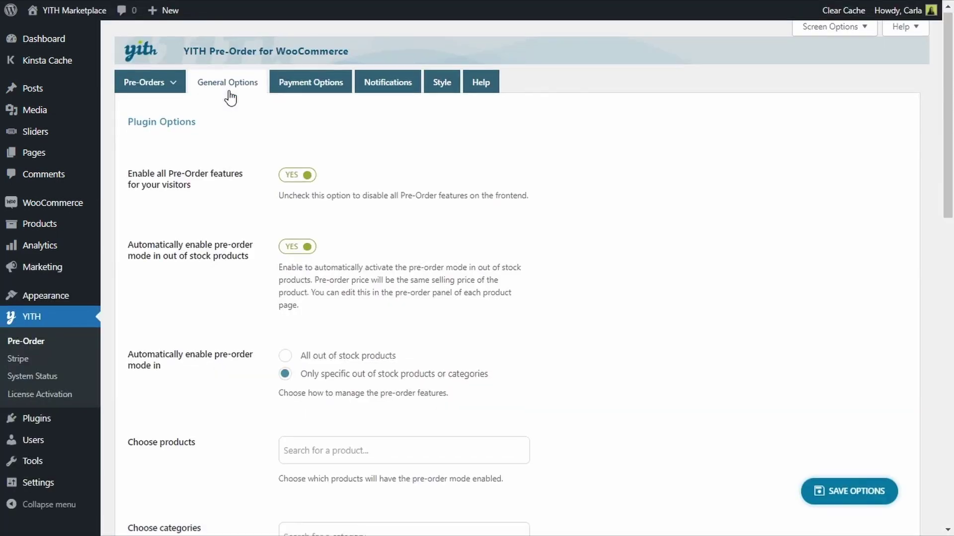
scroll(230, 97, down, 7)
scroll(230, 98, down, 6)
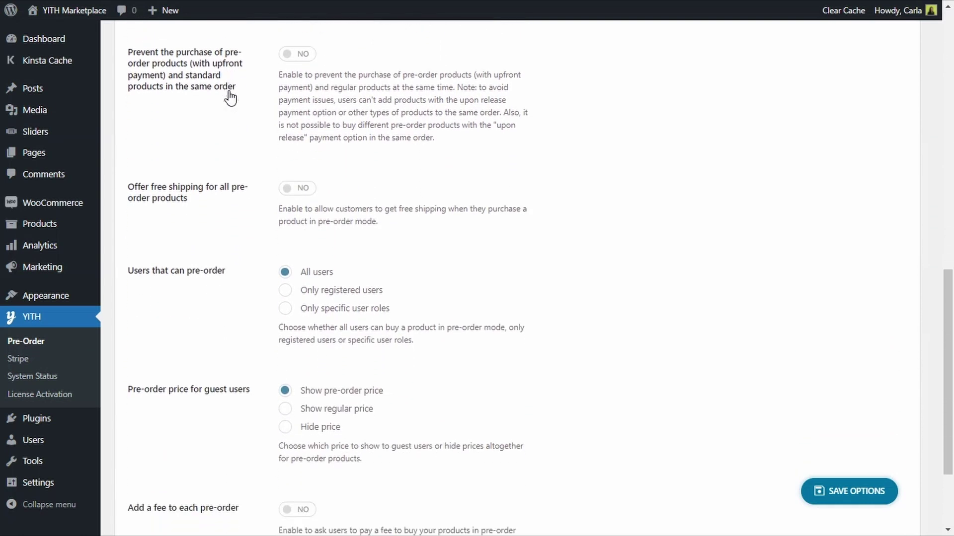
click(298, 191)
click(853, 493)
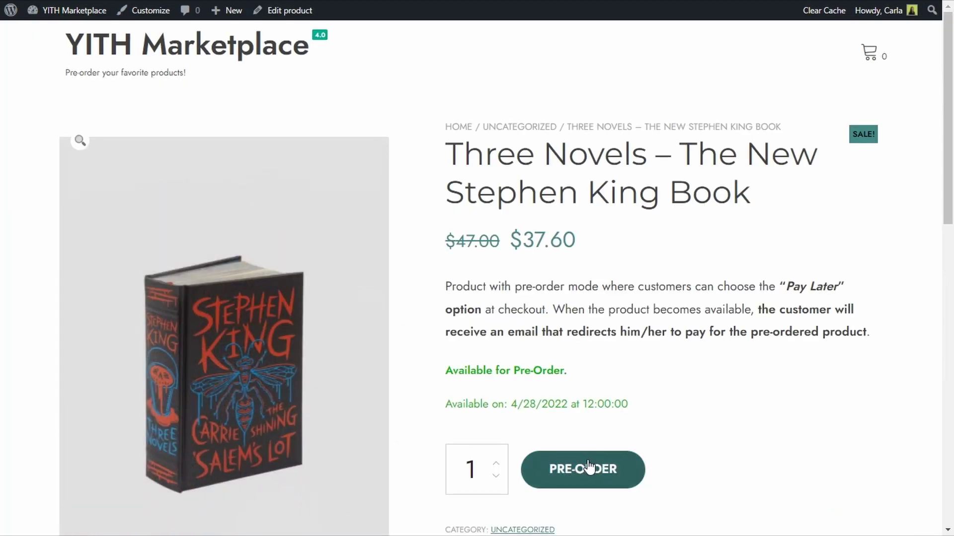
Add one copy of the Stephen King book to the cart as a pre-order and review the cart's shipping and total
click(587, 468)
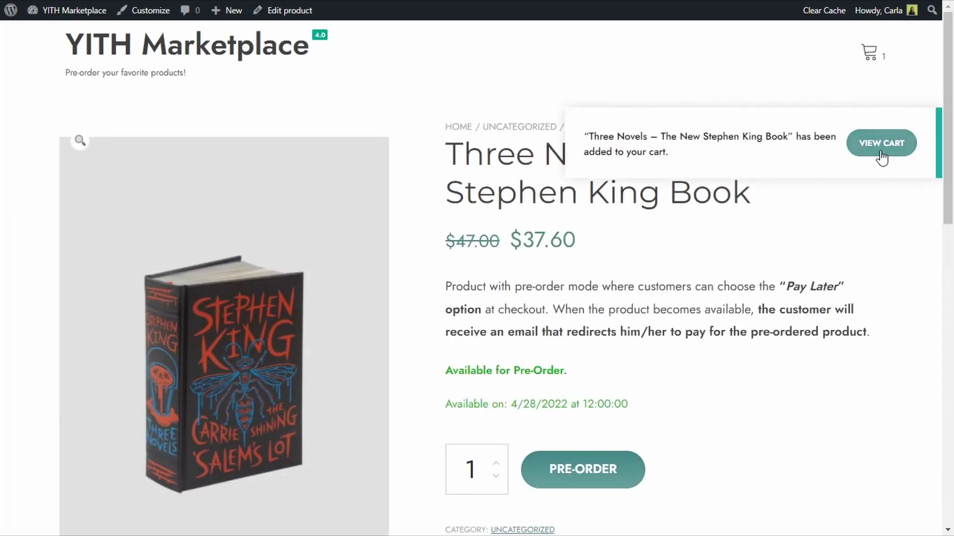
click(882, 158)
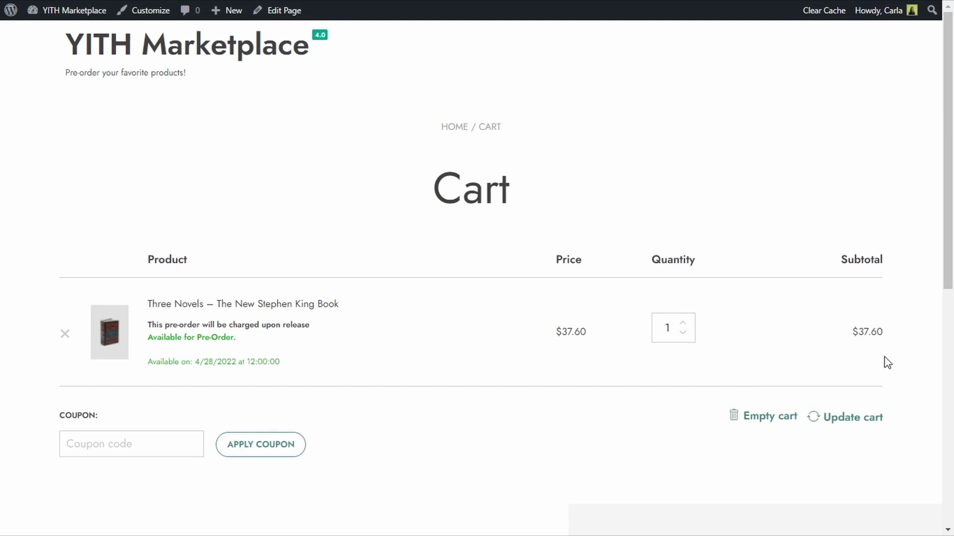
scroll(886, 362, down, 3)
scroll(886, 362, down, 5)
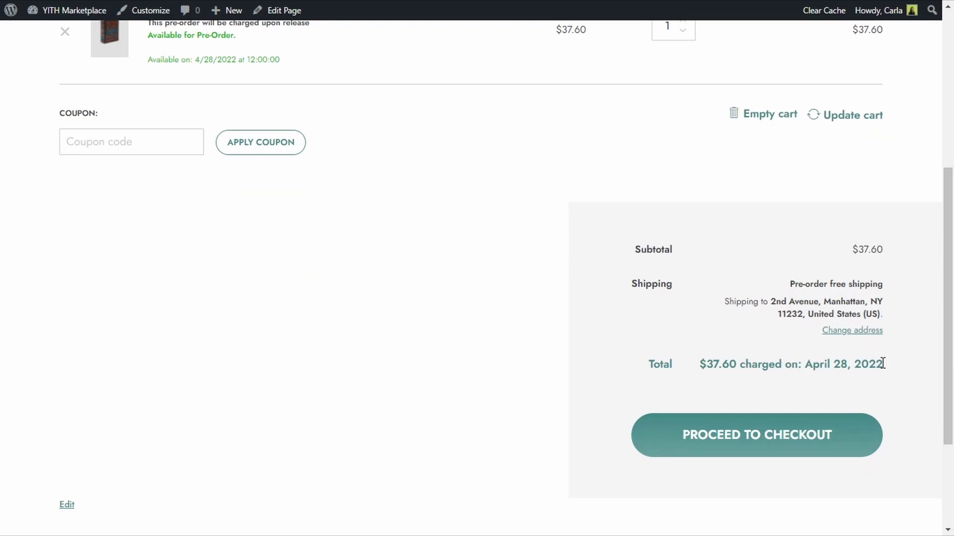
Proceed to checkout and review the pre-order's availability date, shipping, charge date and credit card payment section
click(740, 449)
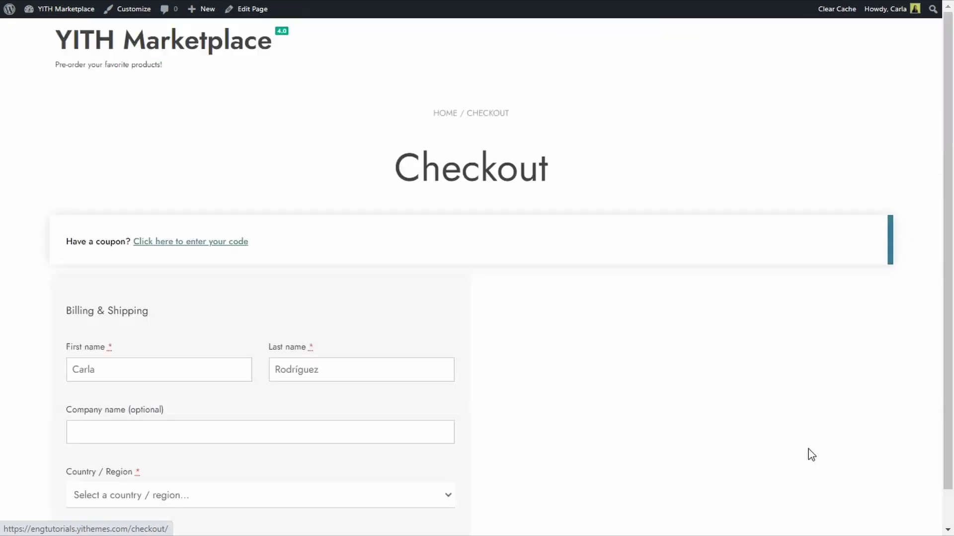
scroll(792, 327, down, 1)
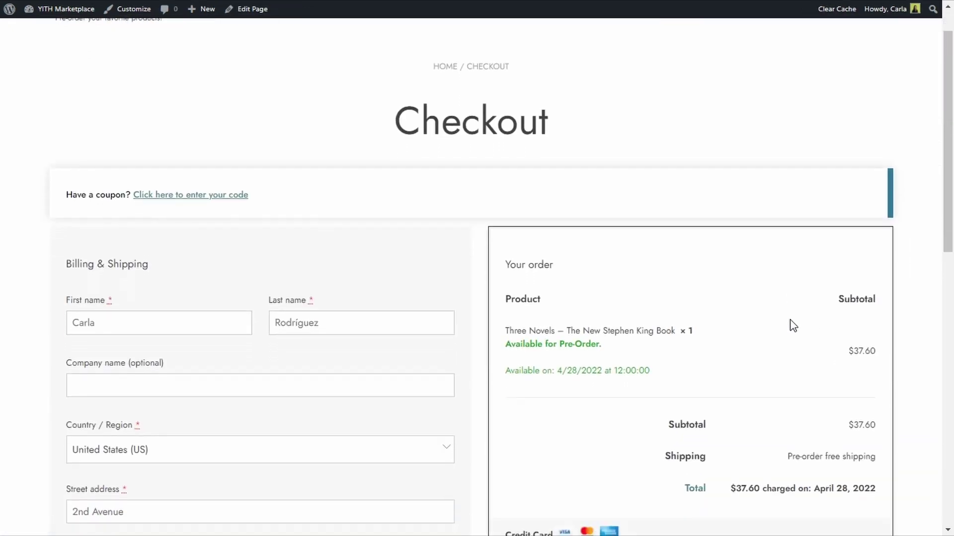
scroll(792, 325, down, 2)
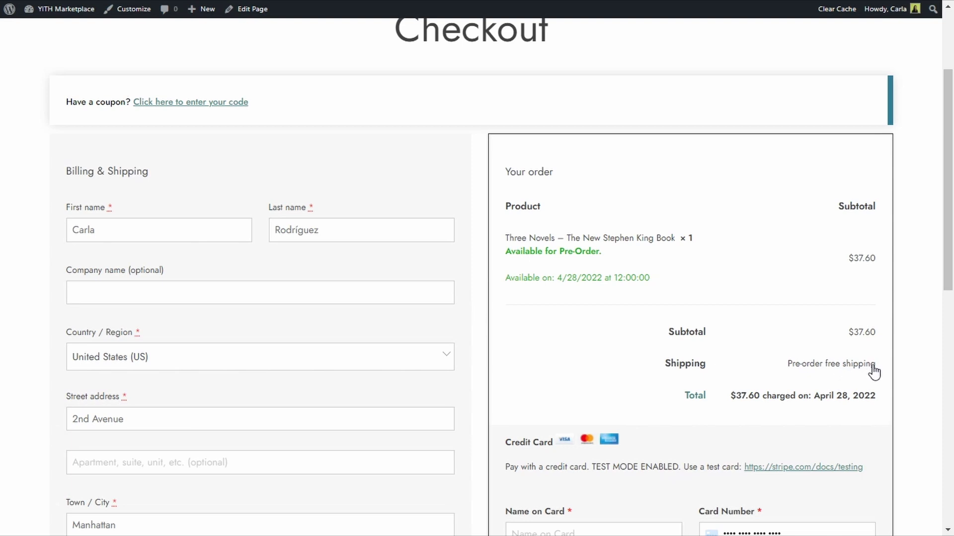
scroll(874, 371, down, 3)
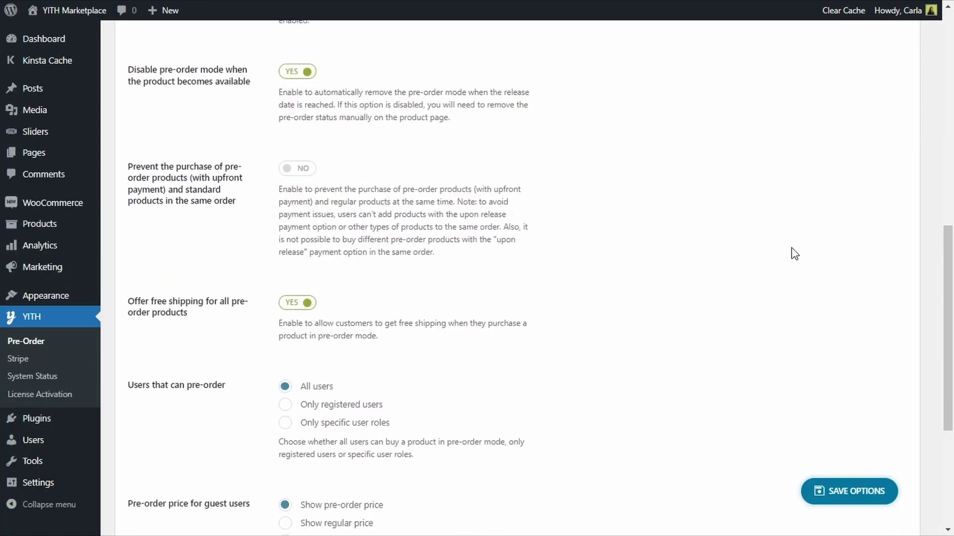
Open the pre-order plugin's notification settings and examine the admin and customer email options down to the payment reminder
scroll(795, 254, up, 7)
scroll(795, 254, up, 4)
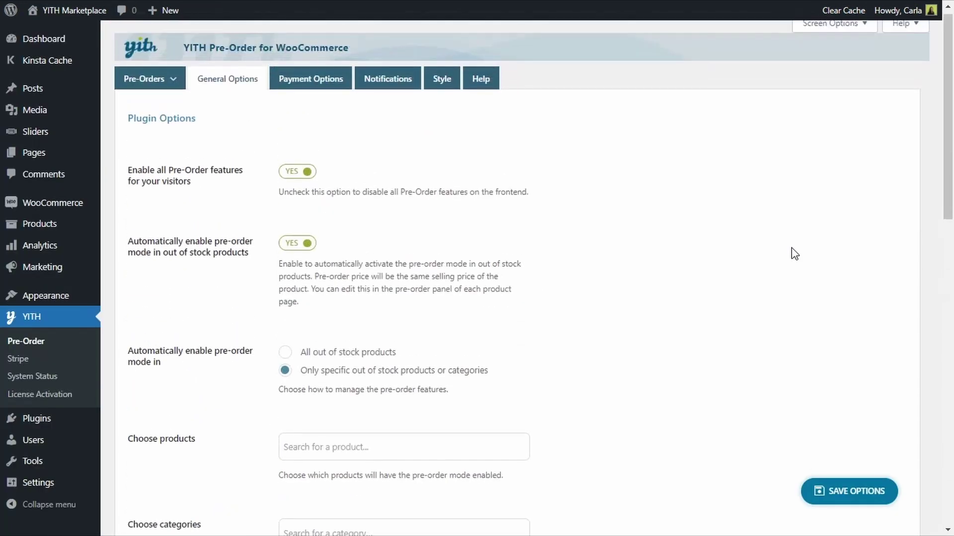
click(396, 92)
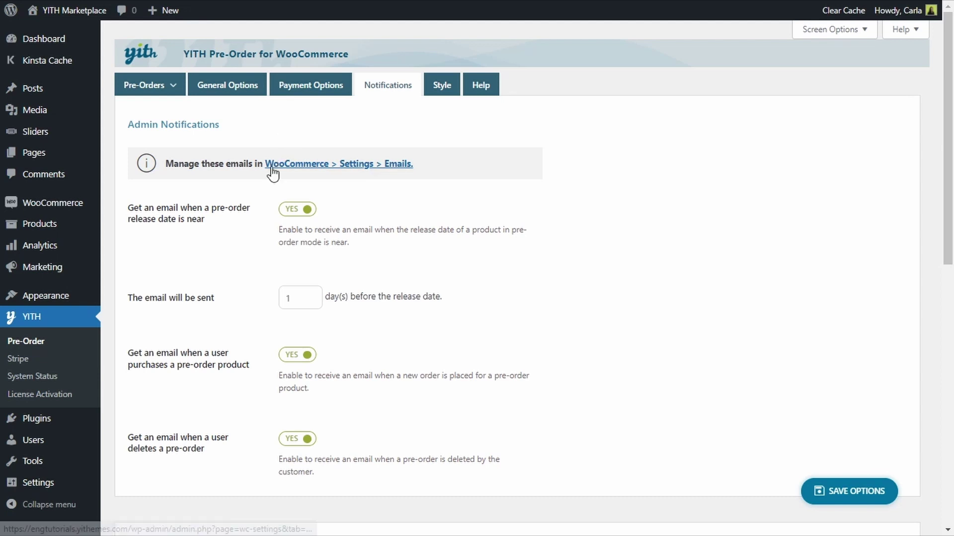
scroll(277, 162, down, 1)
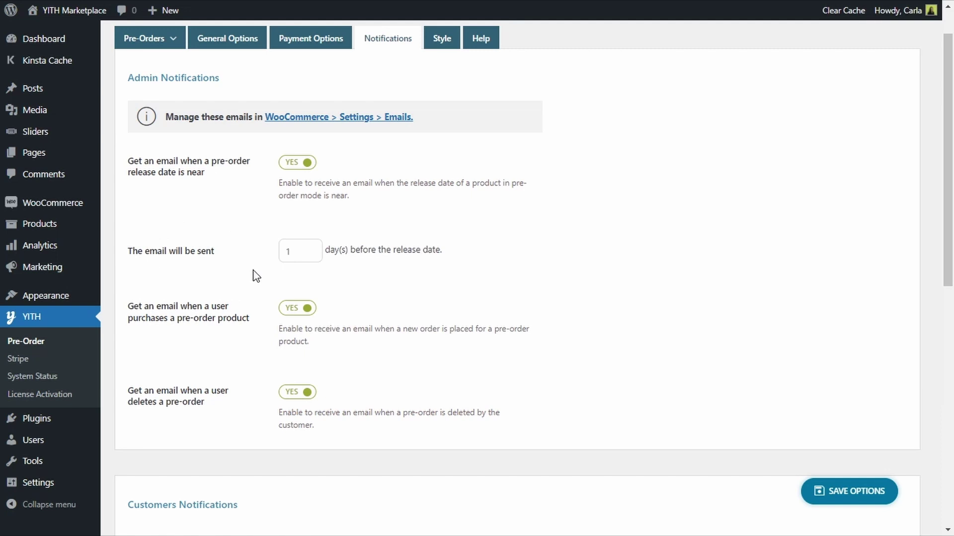
scroll(254, 275, down, 2)
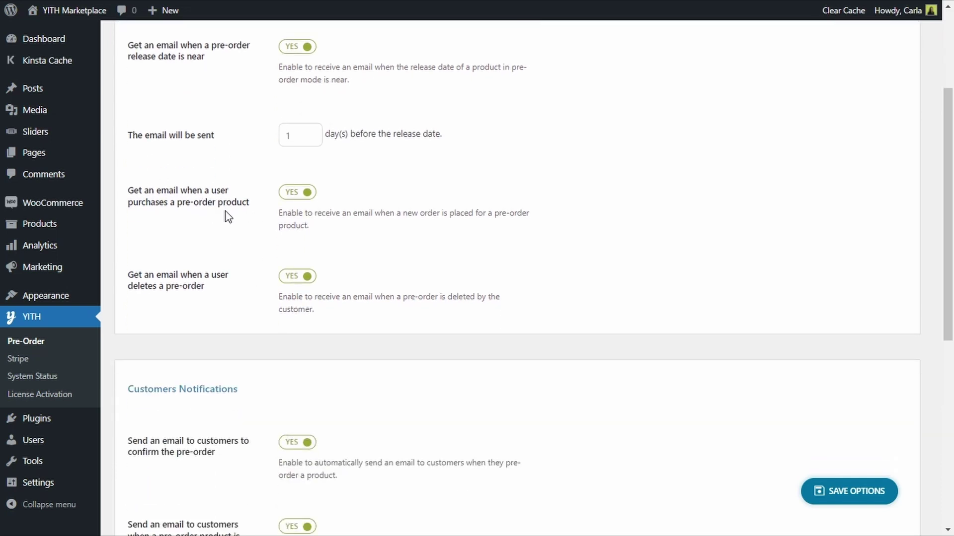
scroll(225, 211, down, 1)
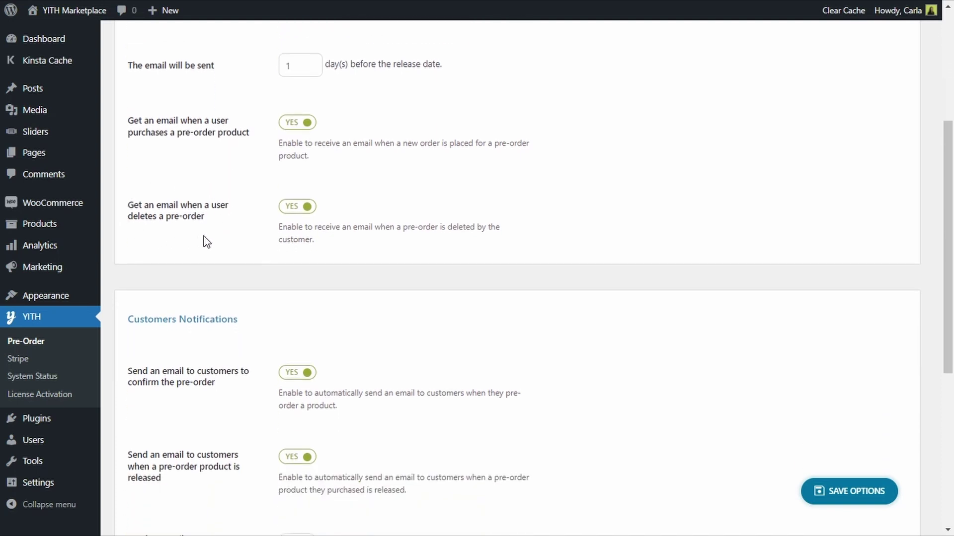
scroll(219, 237, down, 3)
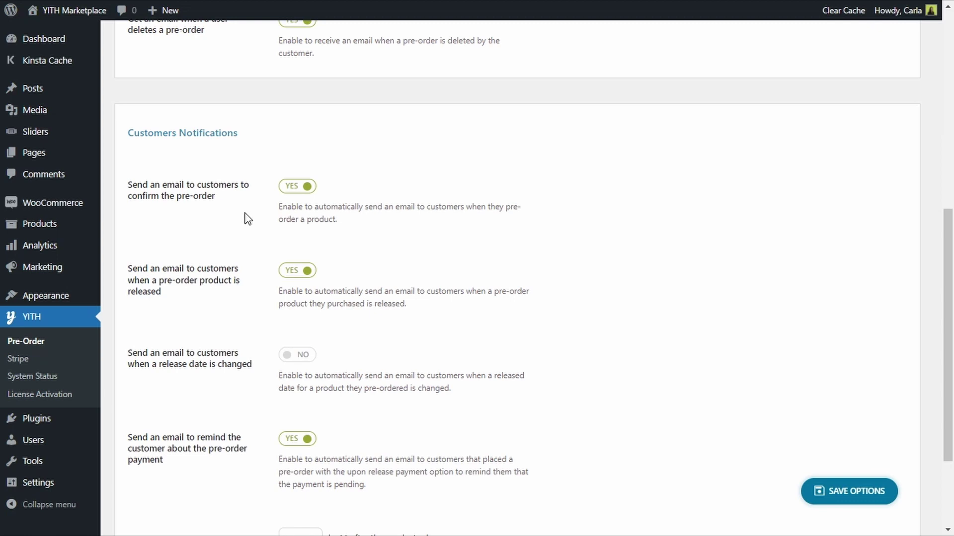
scroll(244, 212, down, 1)
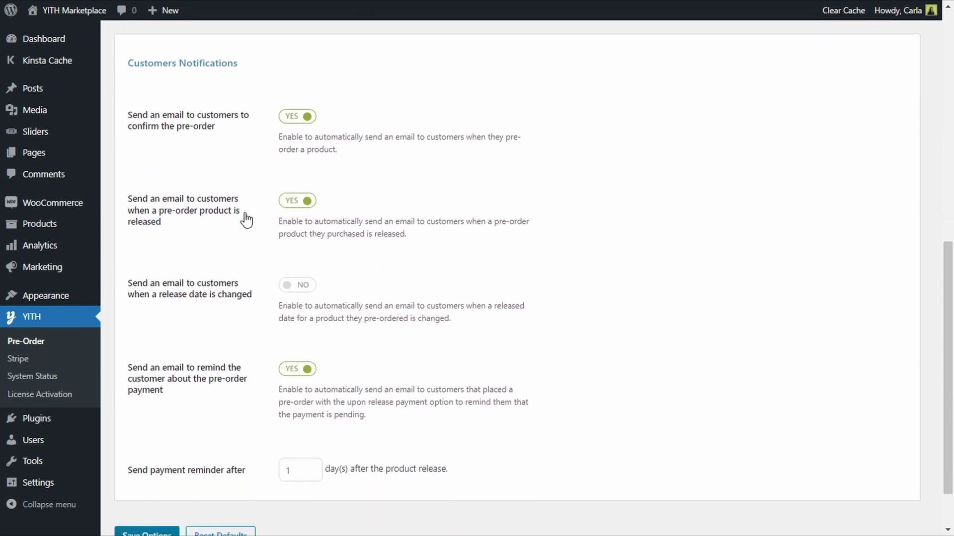
scroll(246, 218, down, 1)
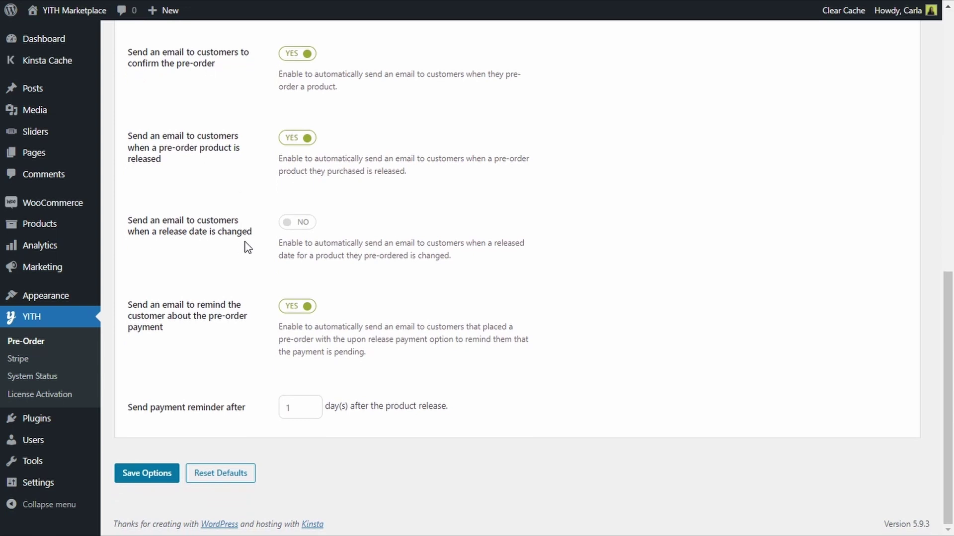